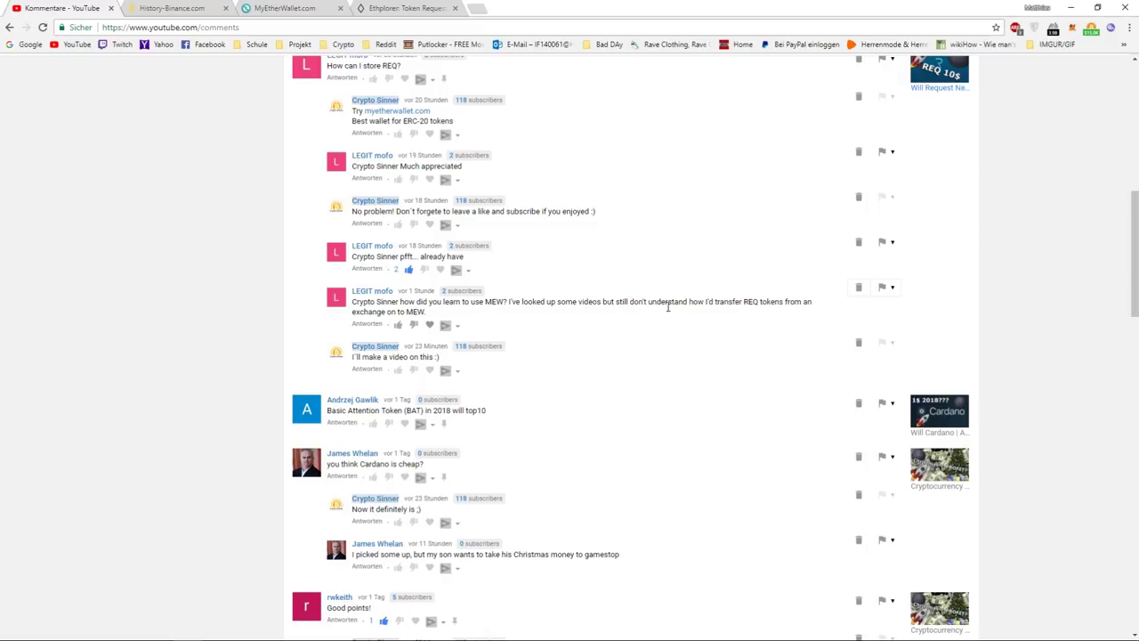
# Highlight REQ and MEW in the viewer's question, then check Binance history and return to MyEtherWallet
pyautogui.moveTo(745, 303); pyautogui.dragTo(759, 304)
pyautogui.moveTo(406, 313); pyautogui.dragTo(434, 318)
pyautogui.click(165, 10)
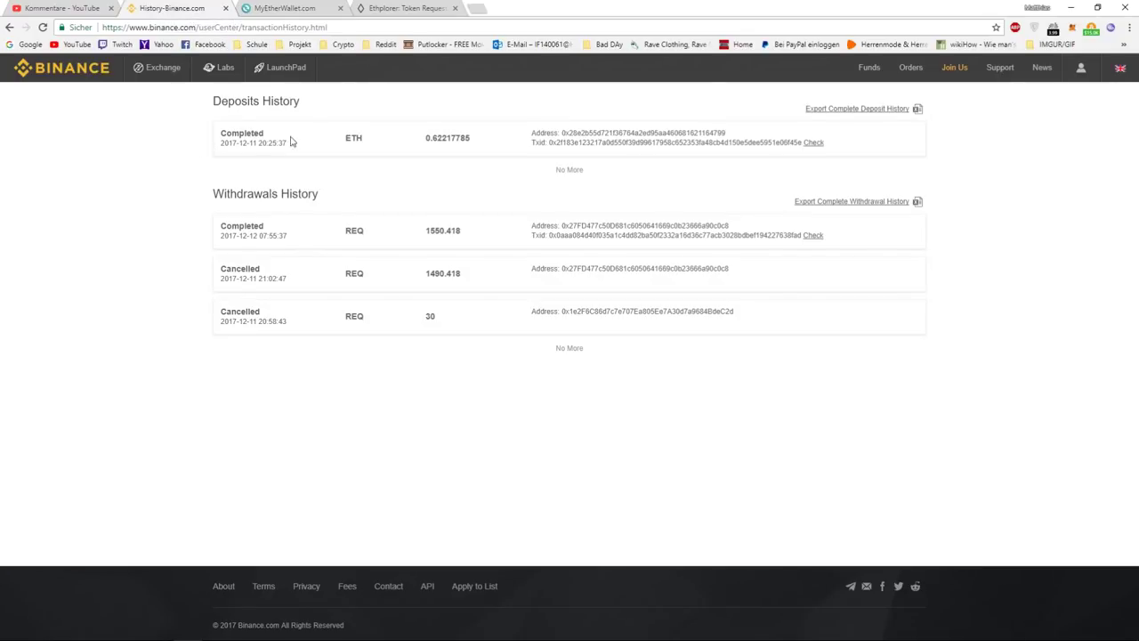
pyautogui.click(313, 11)
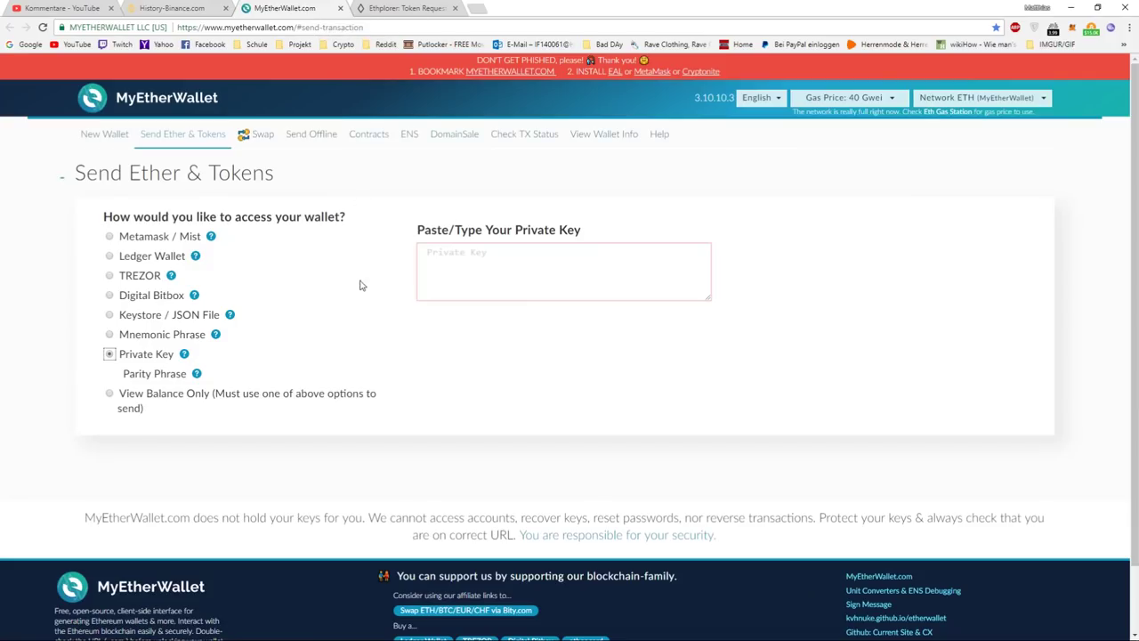
# Choose Private Key access and unlock the wallet with the key entered off-screen
pyautogui.press('Up')
pyautogui.press('Up')
pyautogui.press('Up')
pyautogui.press('Up')
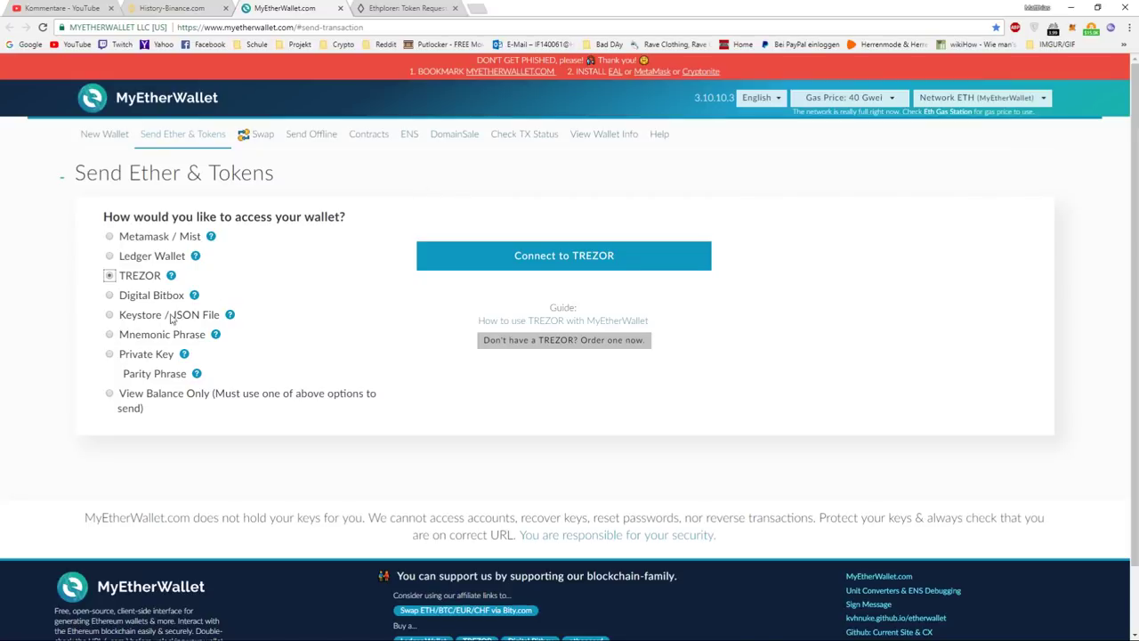
pyautogui.click(153, 353)
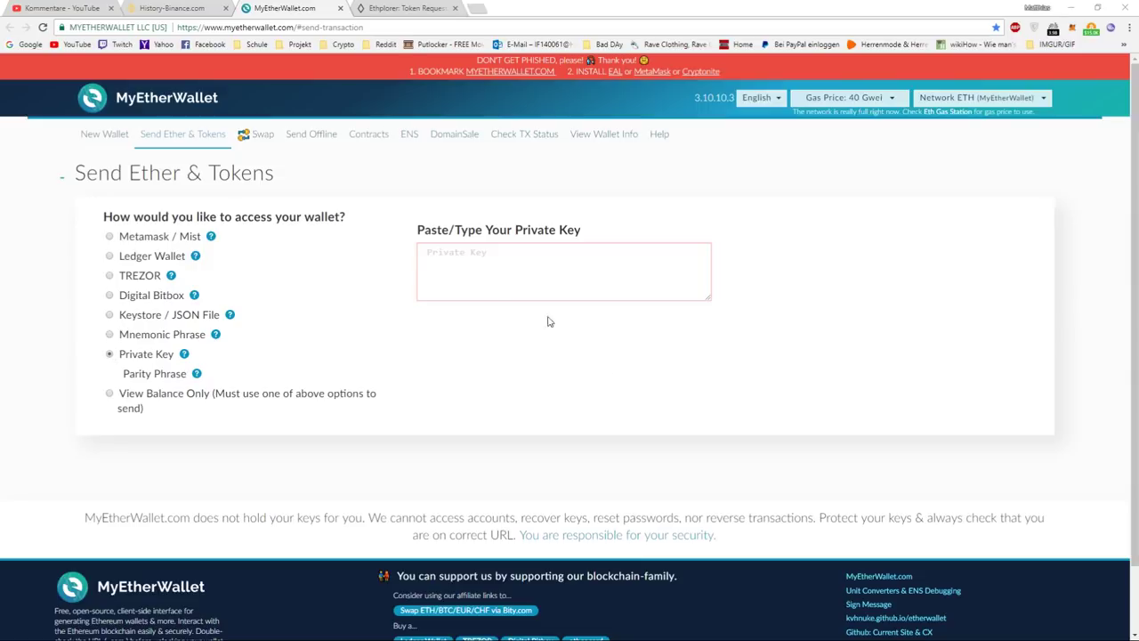
pyautogui.moveTo(603, 6); pyautogui.dragTo(22, 38)
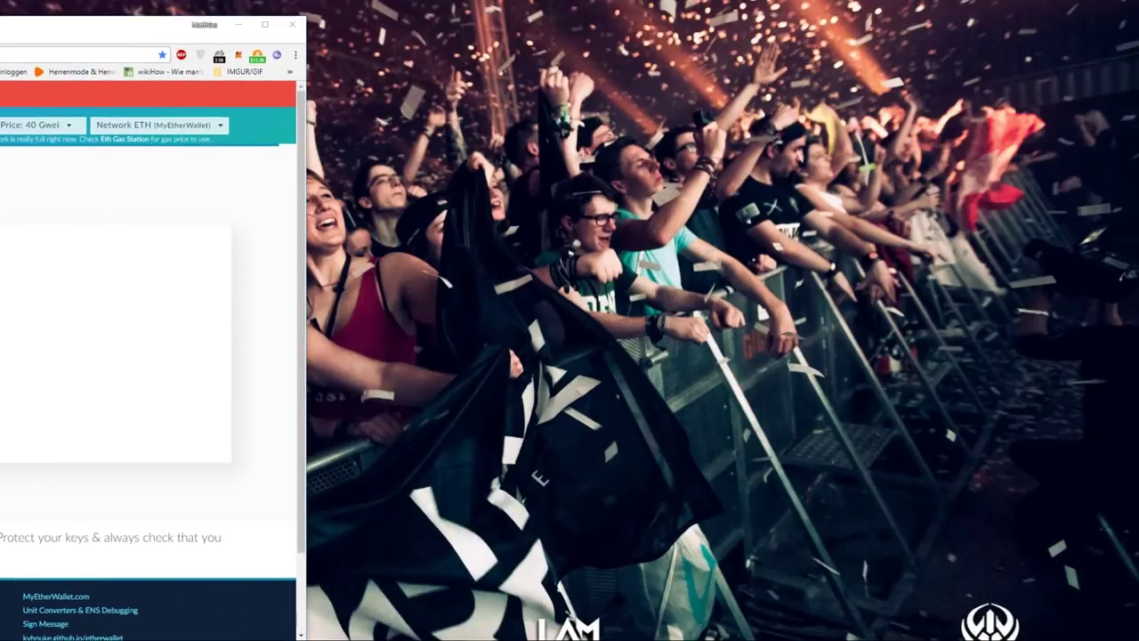
pyautogui.moveTo(225, 24); pyautogui.dragTo(0, 16)
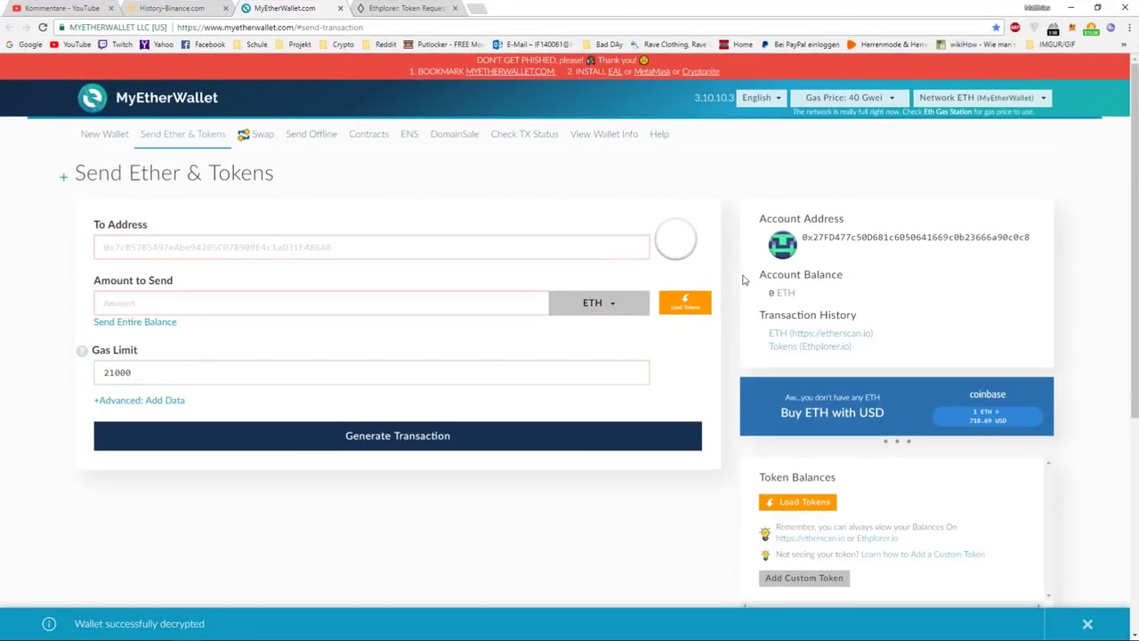
# Let the token balances load and match 1550.418 REQ against the Binance withdrawal amount
pyautogui.scroll(-2, 730, 293)
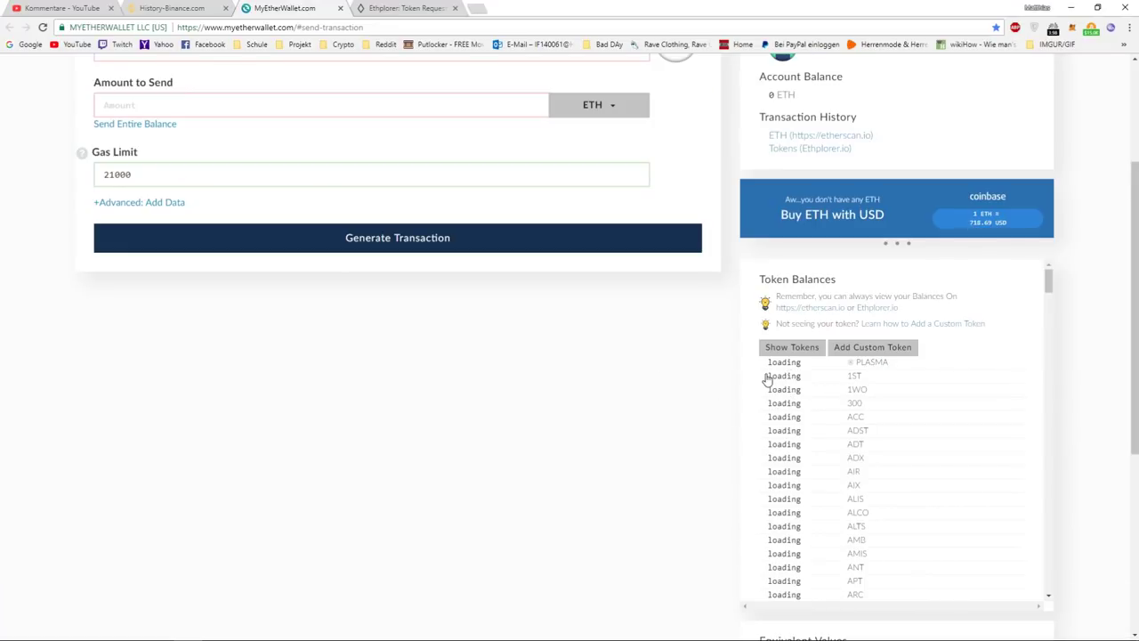
pyautogui.scroll(-3, 828, 390)
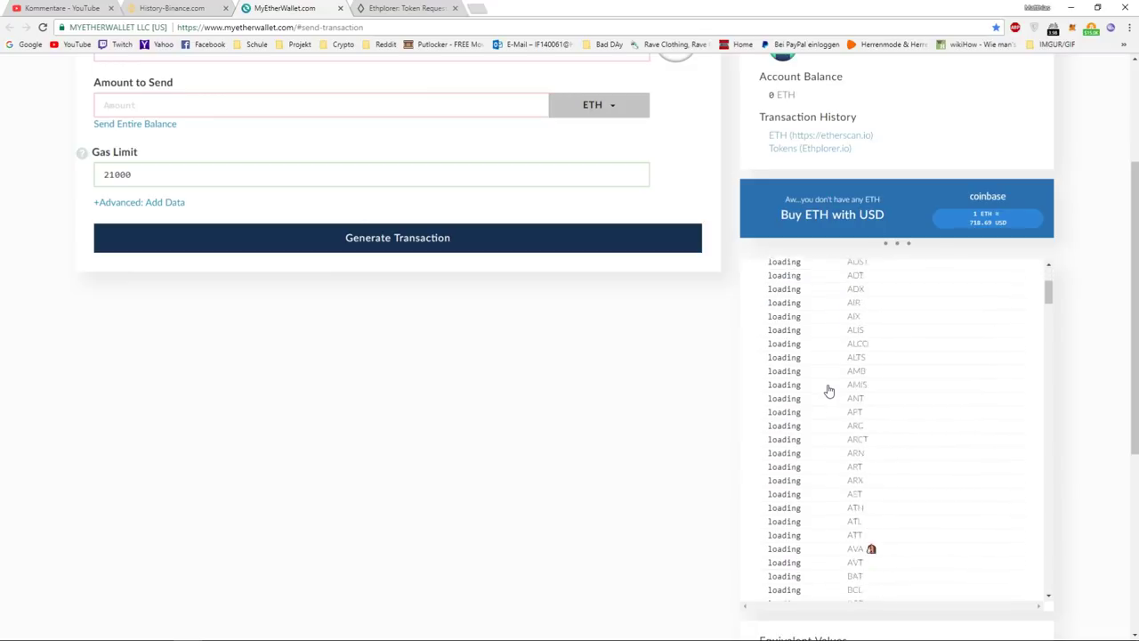
pyautogui.scroll(3, 828, 391)
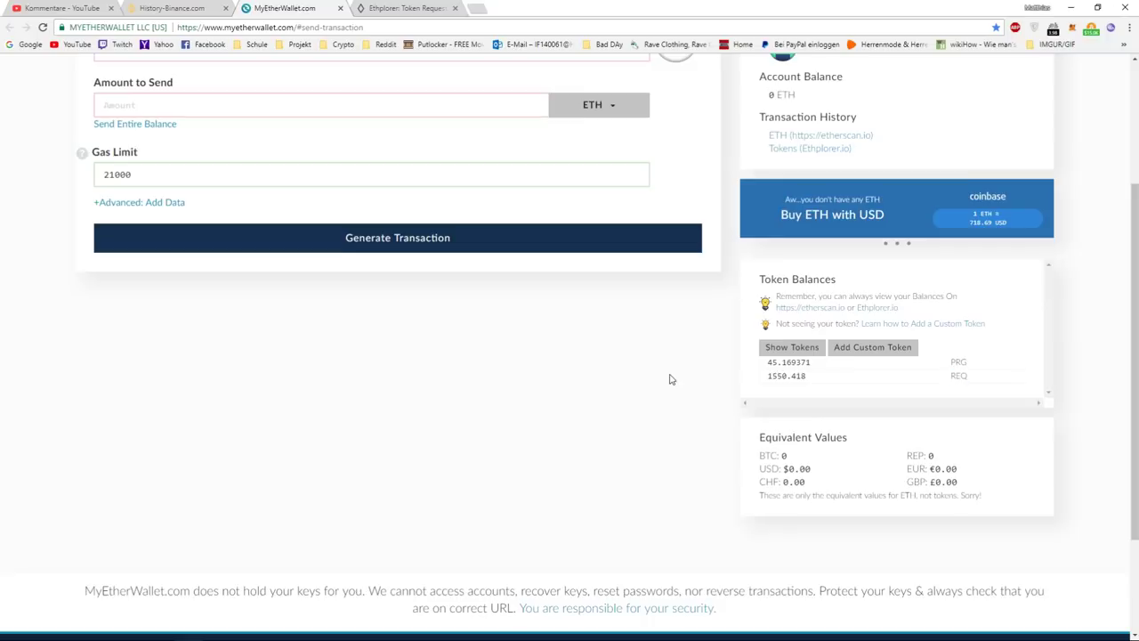
pyautogui.scroll(3, 668, 376)
pyautogui.click(184, 6)
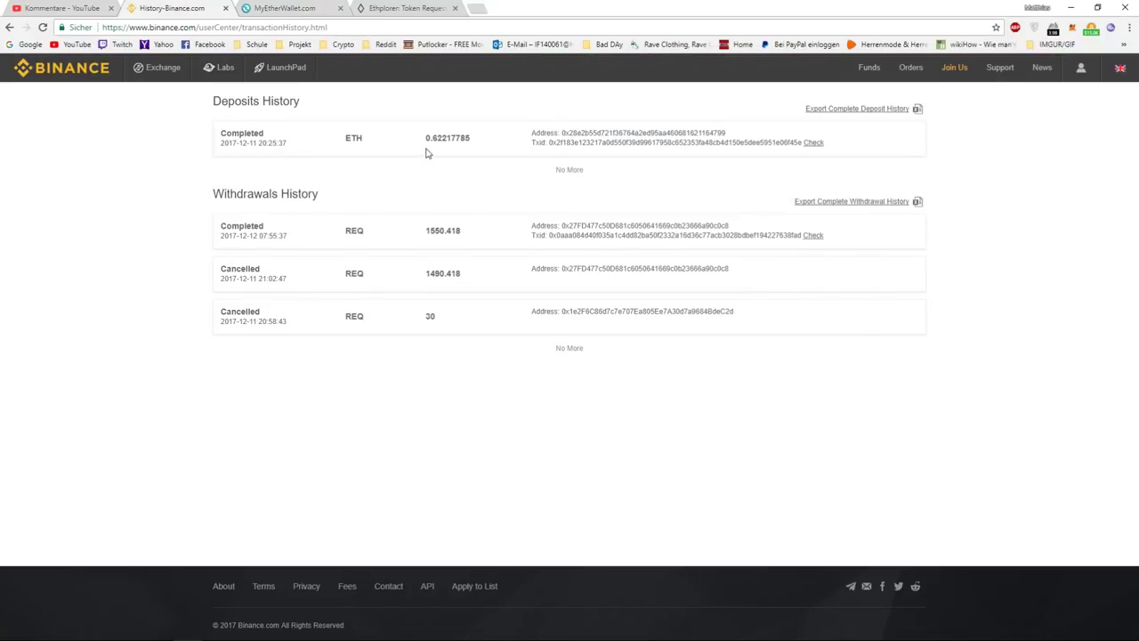
pyautogui.moveTo(426, 228); pyautogui.dragTo(469, 232)
pyautogui.click(288, 7)
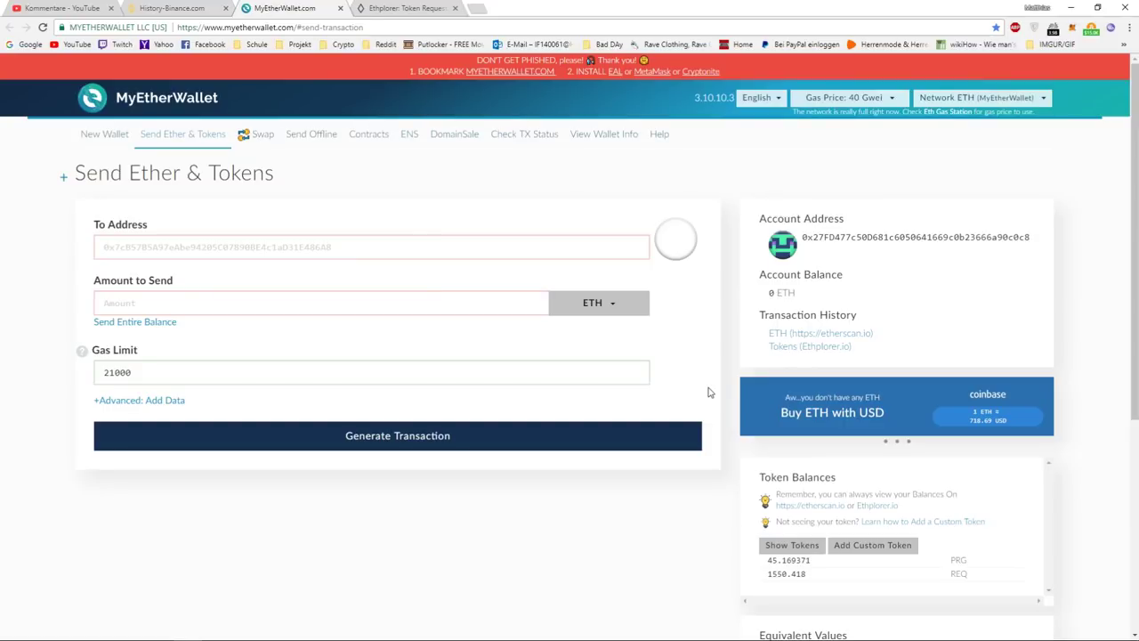
# Expand the full token balance list and locate REQ in it
pyautogui.scroll(-3, 709, 392)
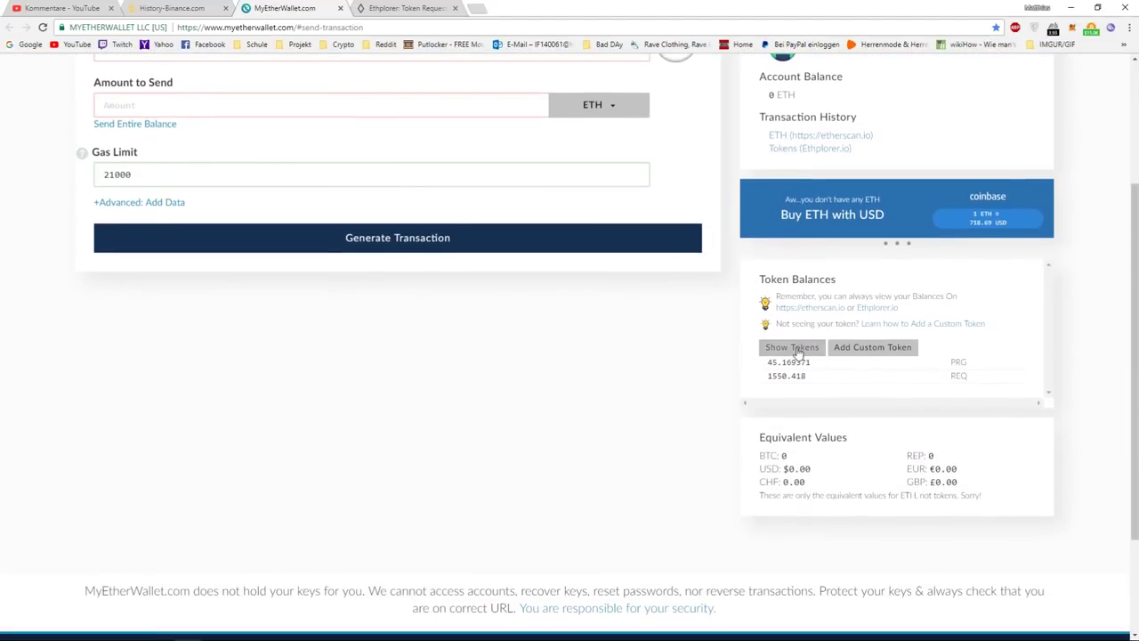
pyautogui.click(792, 347)
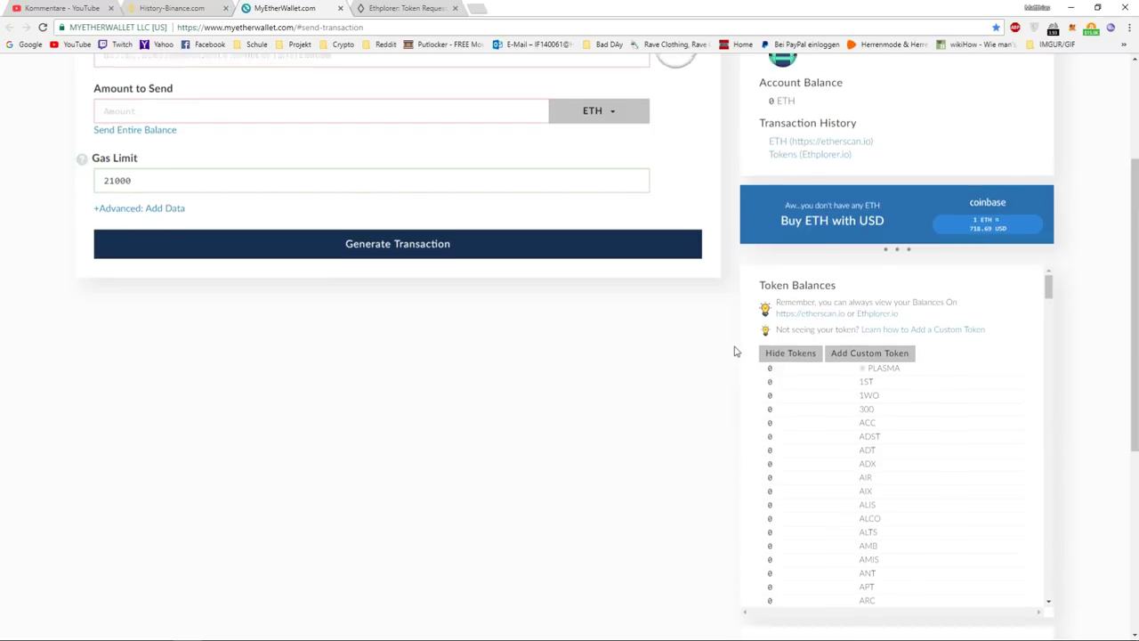
pyautogui.scroll(2, 735, 350)
pyautogui.scroll(-4, 677, 401)
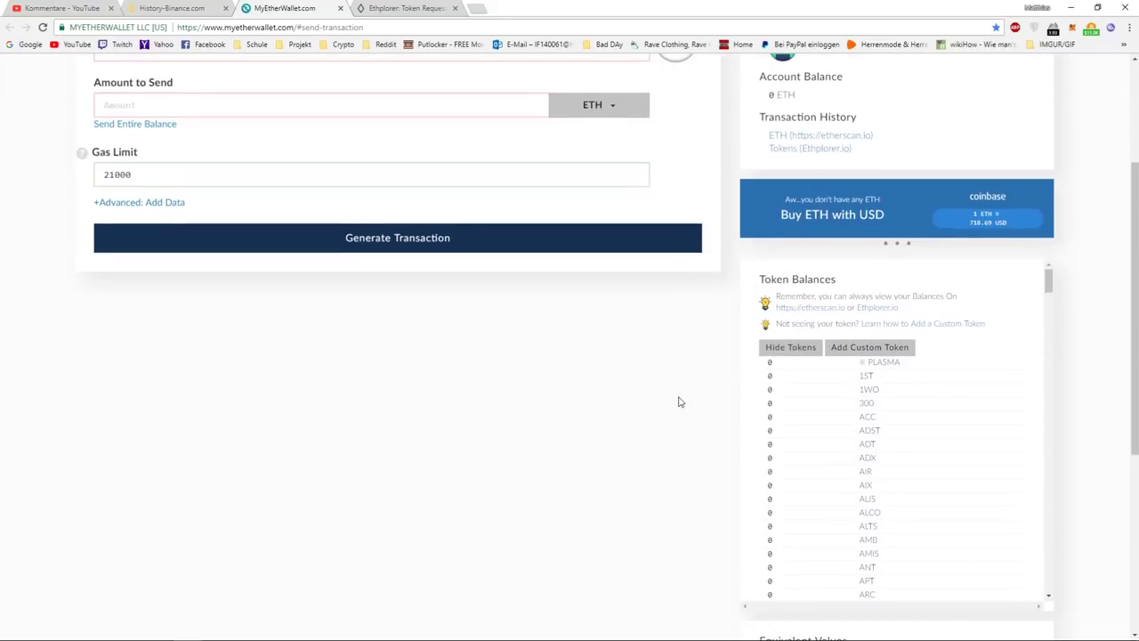
pyautogui.scroll(-3, 931, 323)
pyautogui.scroll(-15, 935, 324)
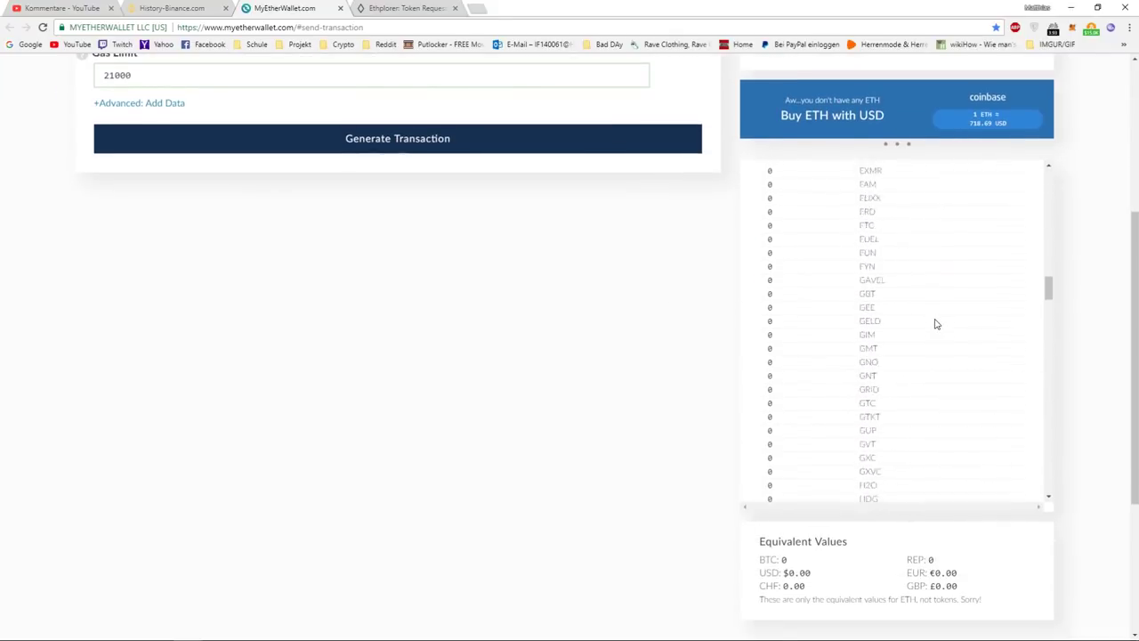
pyautogui.scroll(-10, 934, 324)
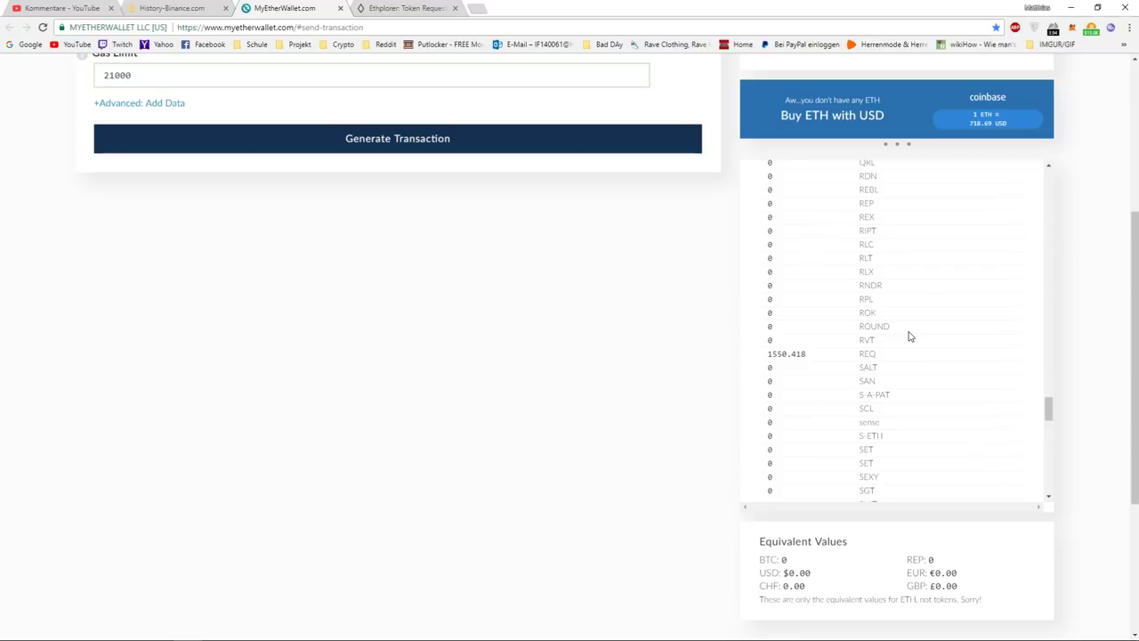
pyautogui.doubleClick(867, 354)
pyautogui.scroll(2, 719, 384)
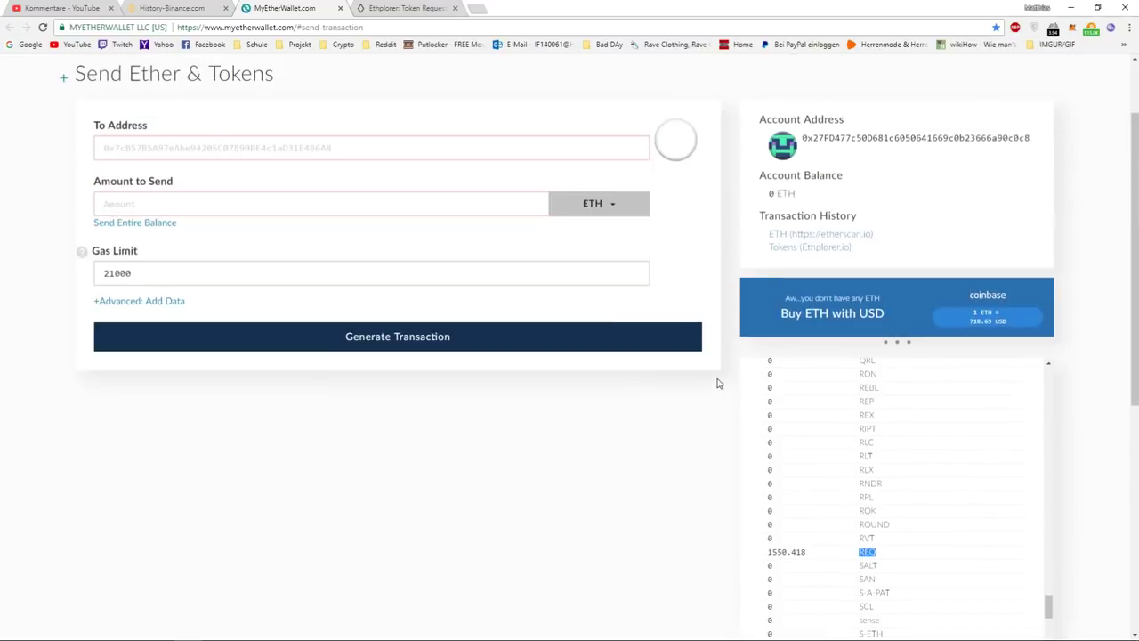
pyautogui.scroll(-3, 717, 425)
pyautogui.scroll(2, 718, 425)
pyautogui.moveTo(1045, 504); pyautogui.dragTo(1005, 303)
# Open the Add Custom Token form and focus the Token Contract Address field
pyautogui.click(859, 347)
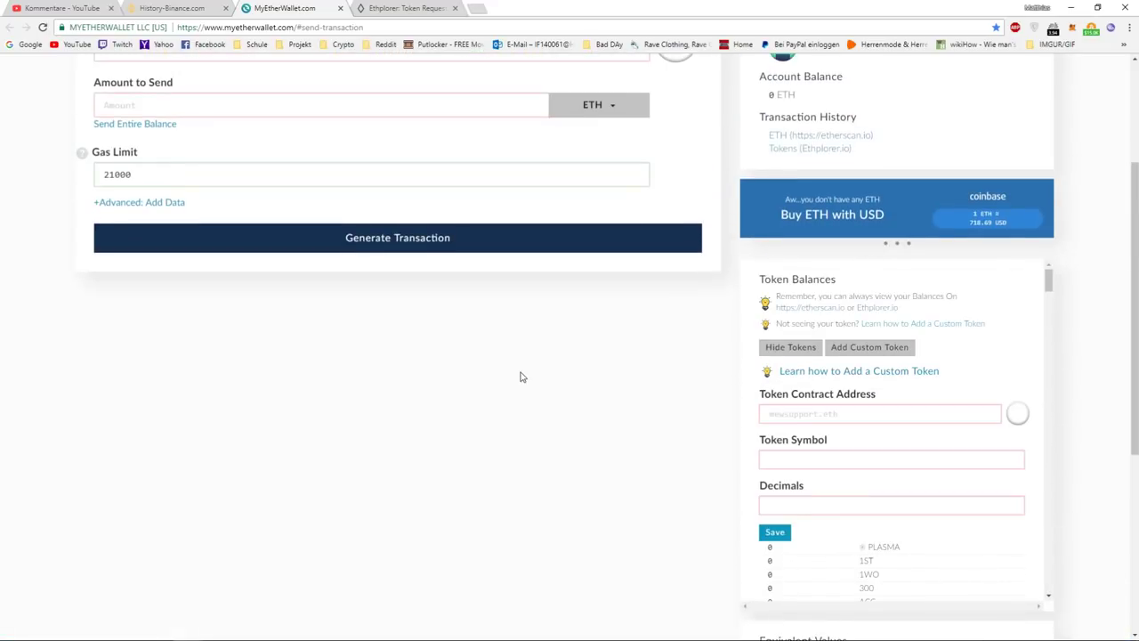
pyautogui.scroll(-1, 521, 377)
pyautogui.scroll(1, 570, 392)
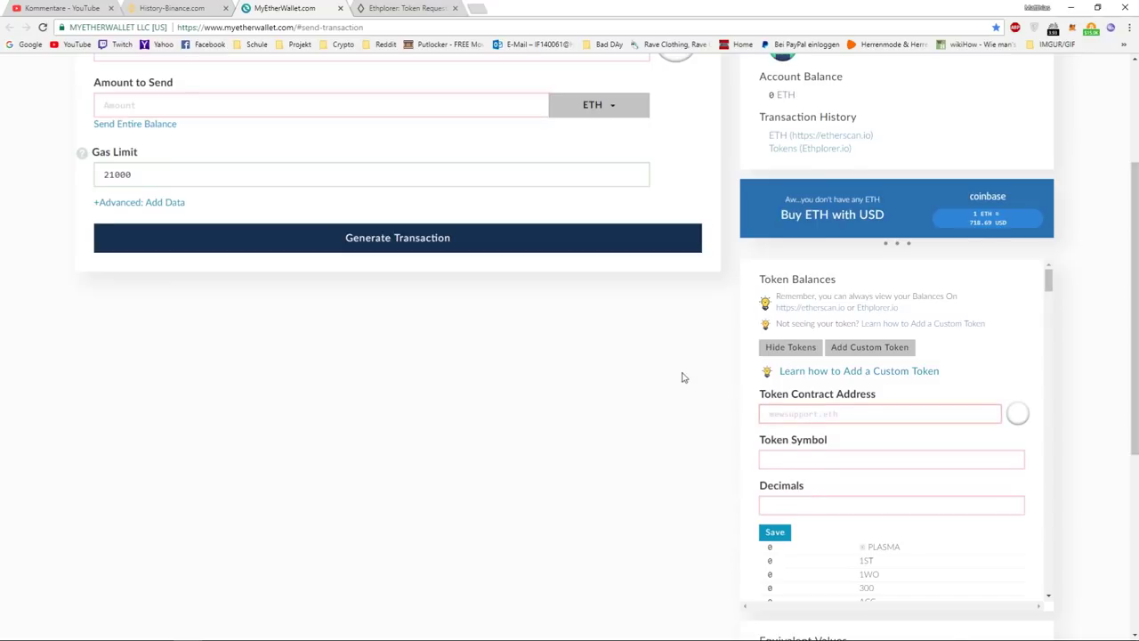
pyautogui.scroll(-1, 682, 377)
pyautogui.moveTo(760, 295); pyautogui.dragTo(886, 295)
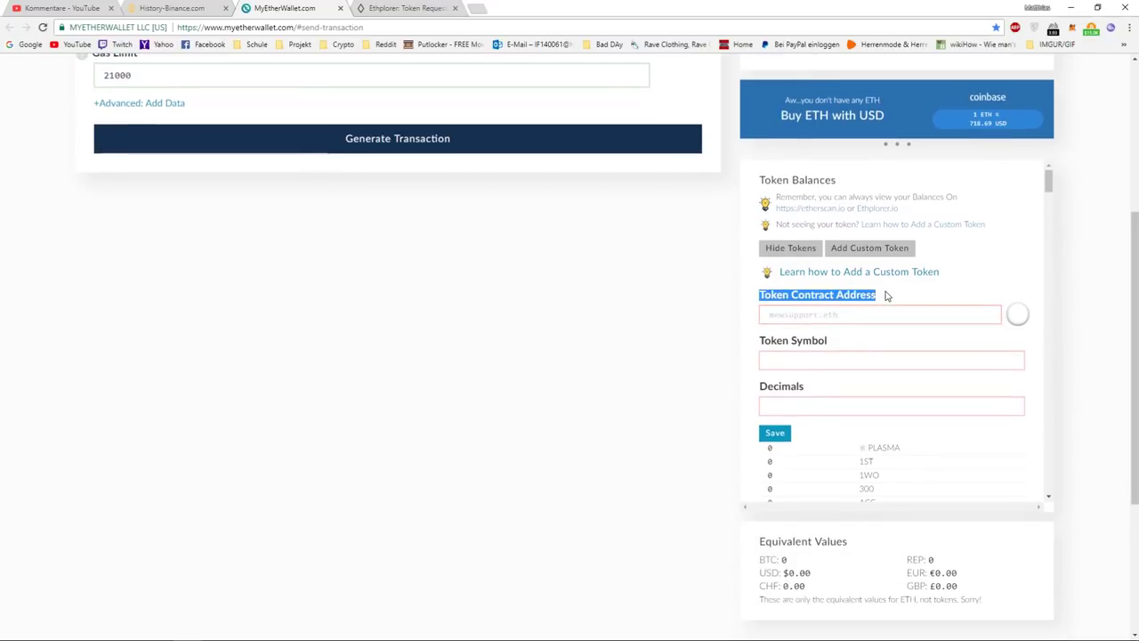
pyautogui.click(848, 315)
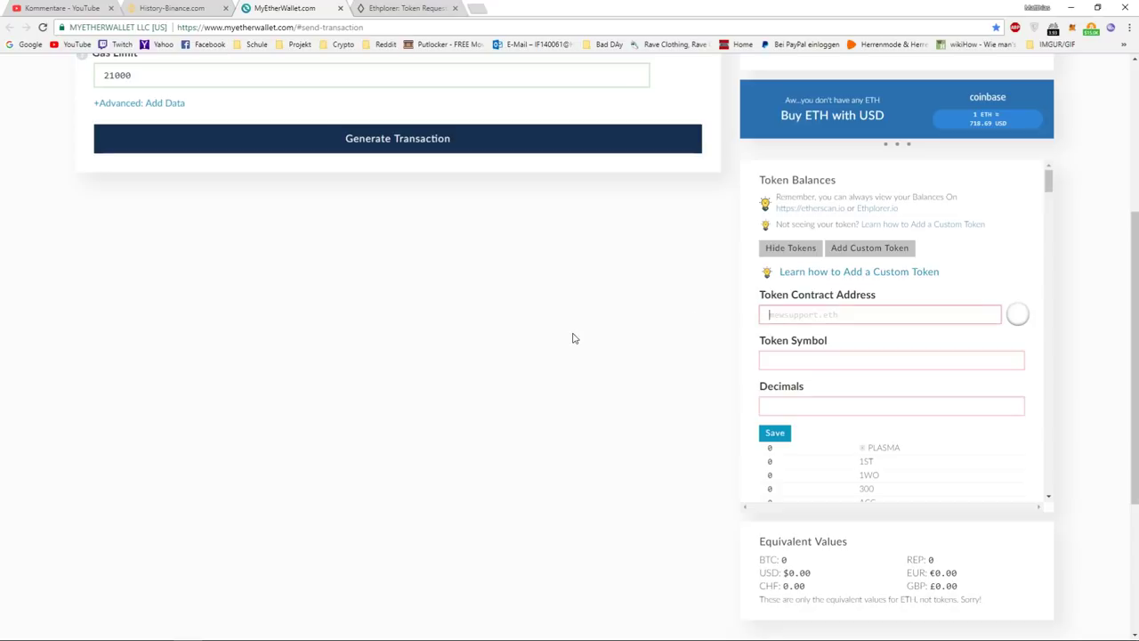
pyautogui.click(407, 8)
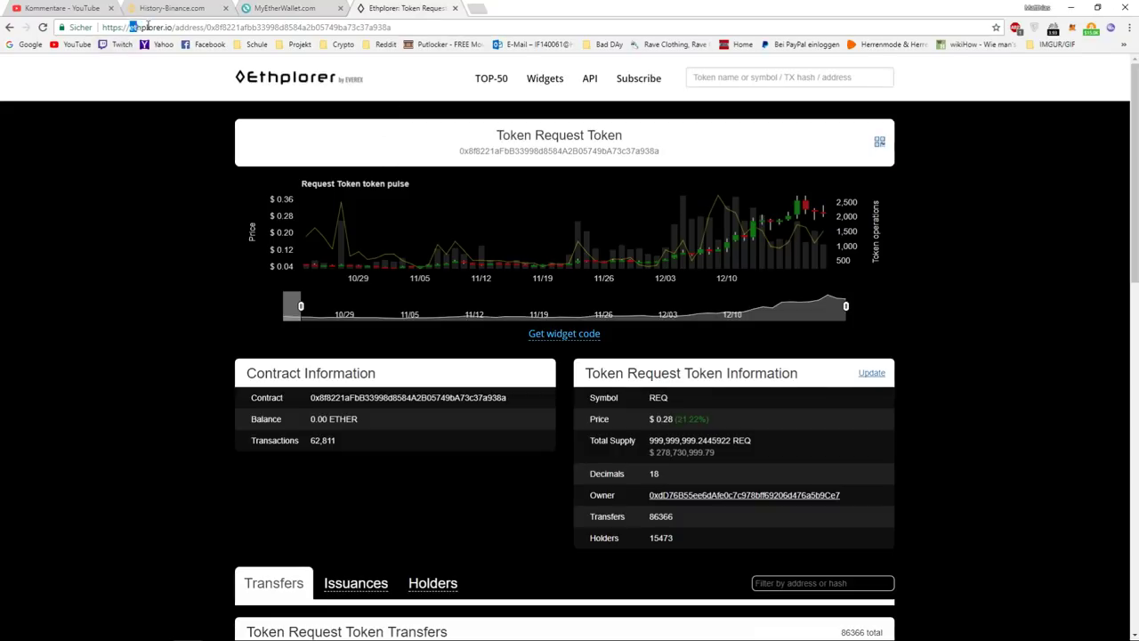
# Search 'req' on Ethplorer, open Request Token (REQ), and select its contract address
pyautogui.click(161, 224)
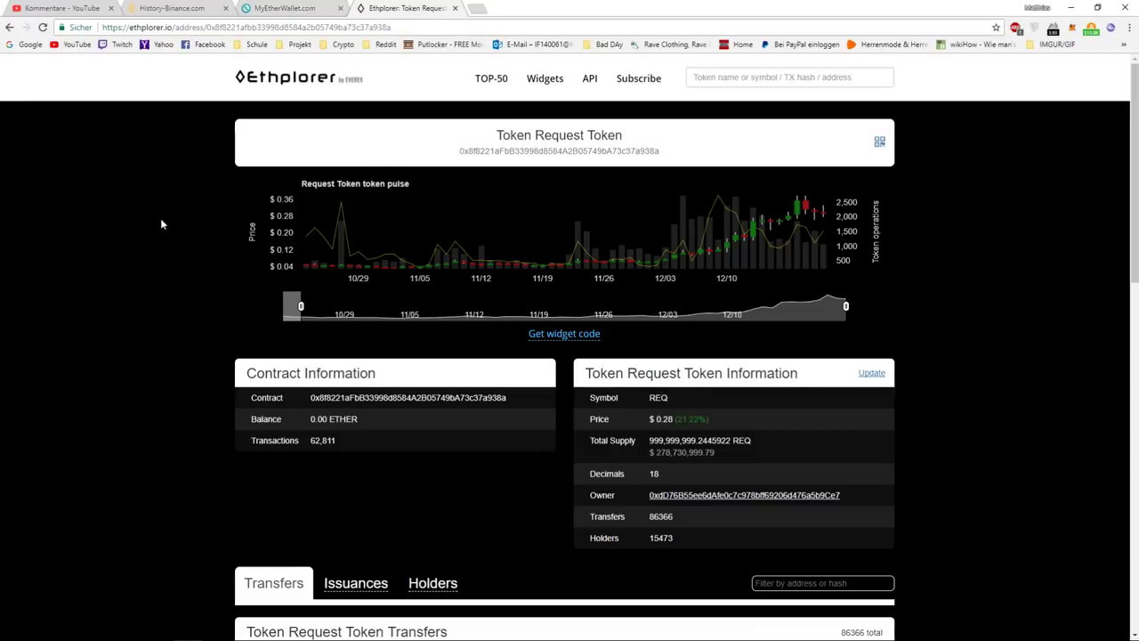
pyautogui.click(322, 82)
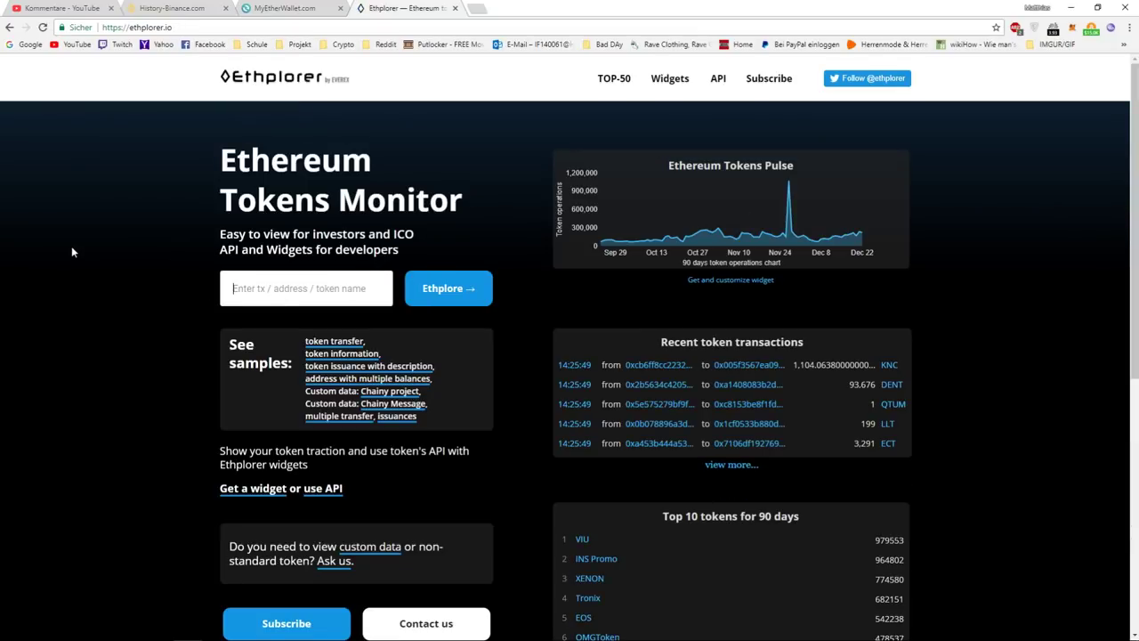
pyautogui.write('req')
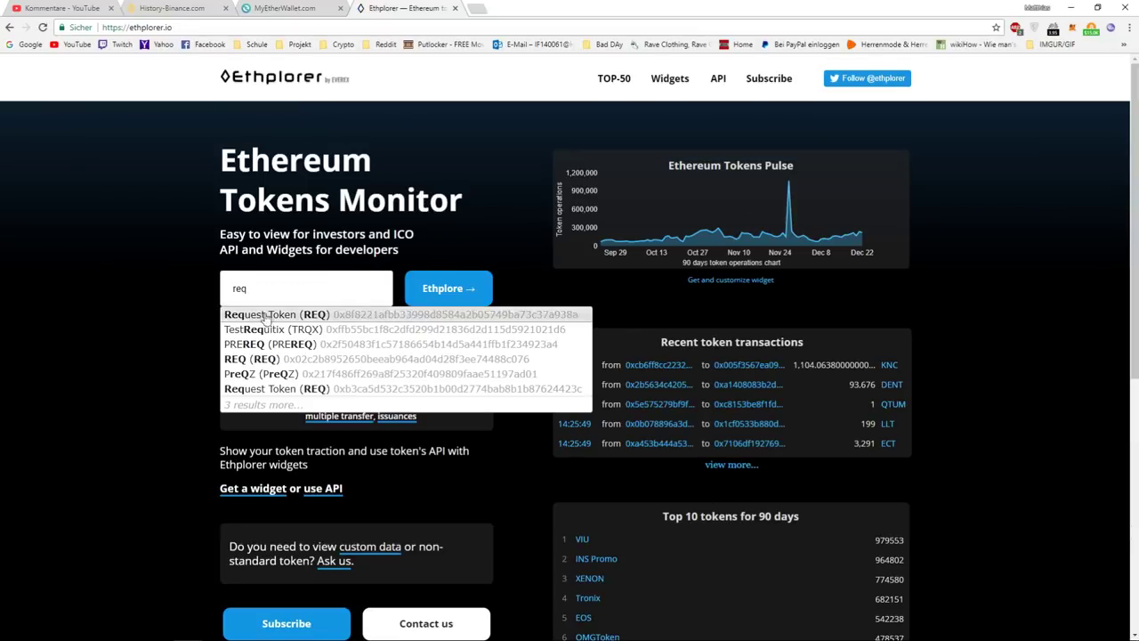
pyautogui.click(266, 316)
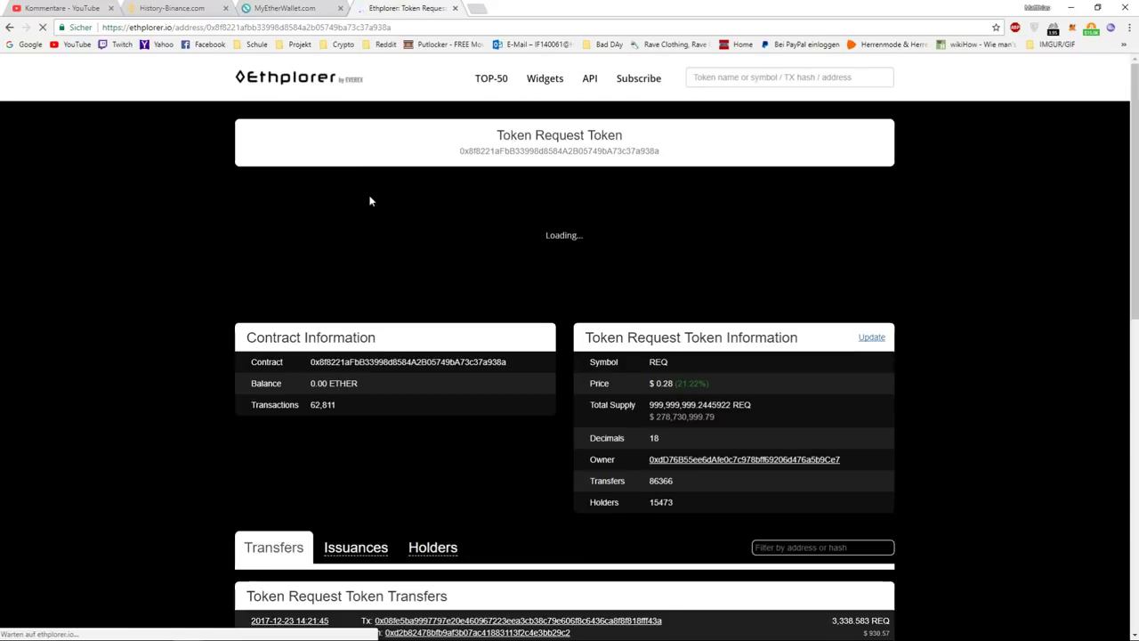
pyautogui.scroll(-1, 970, 300)
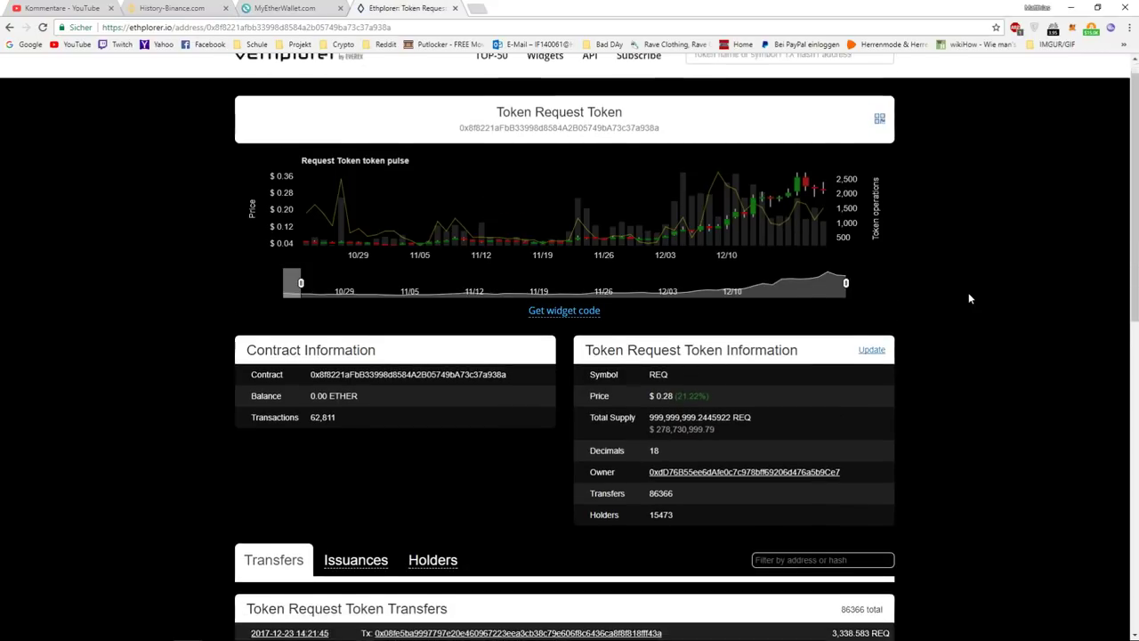
pyautogui.scroll(-2, 968, 292)
pyautogui.scroll(3, 968, 291)
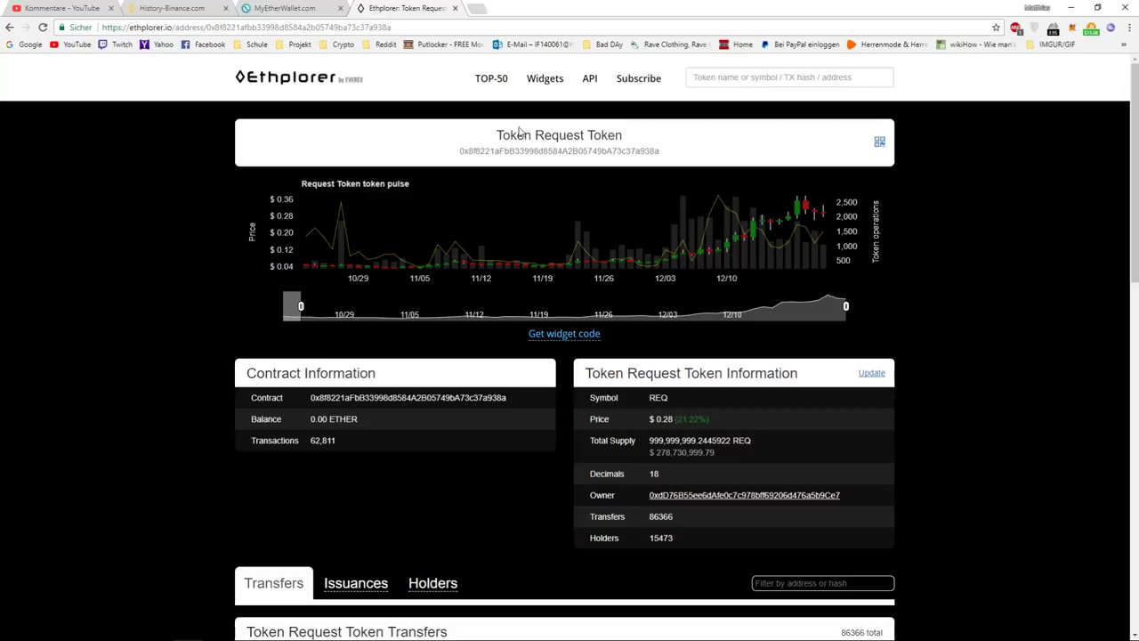
pyautogui.moveTo(452, 155); pyautogui.dragTo(667, 154)
pyautogui.hotkey('ctrl', 'c')
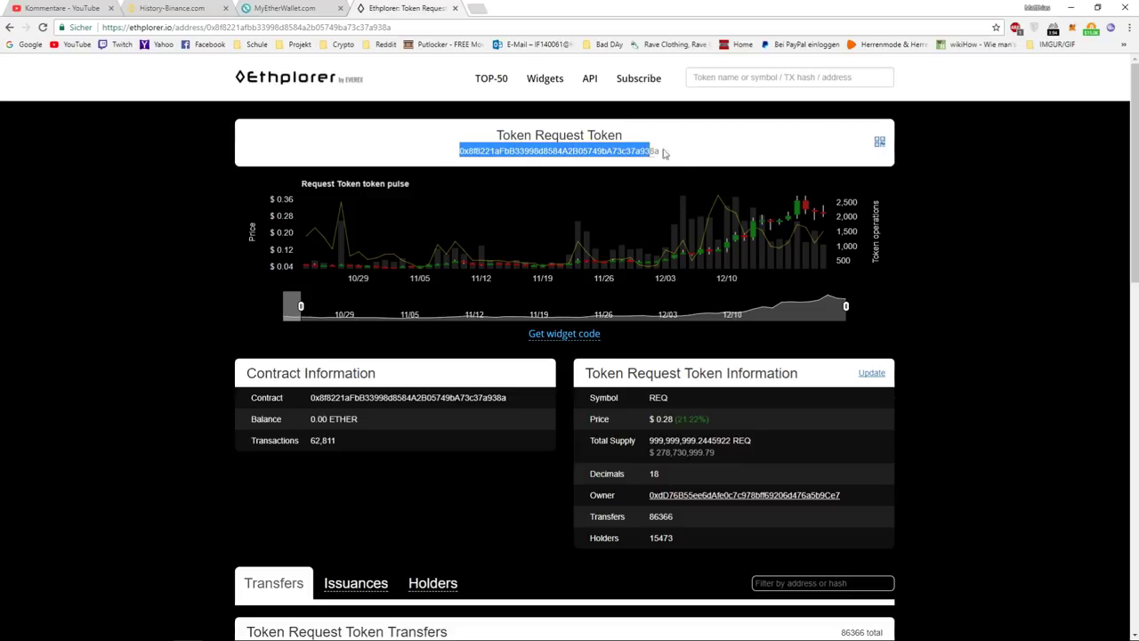
# Fill the custom token form with the pasted REQ contract address and symbol REQ
pyautogui.click(301, 8)
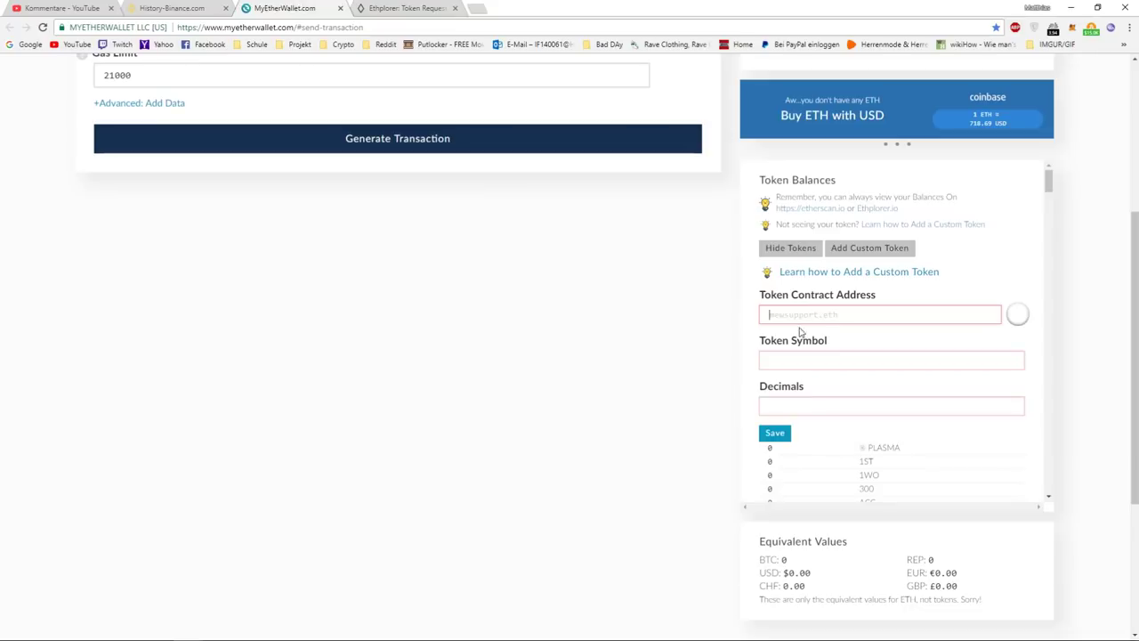
pyautogui.hotkey('ctrl', 'v')
pyautogui.click(826, 361)
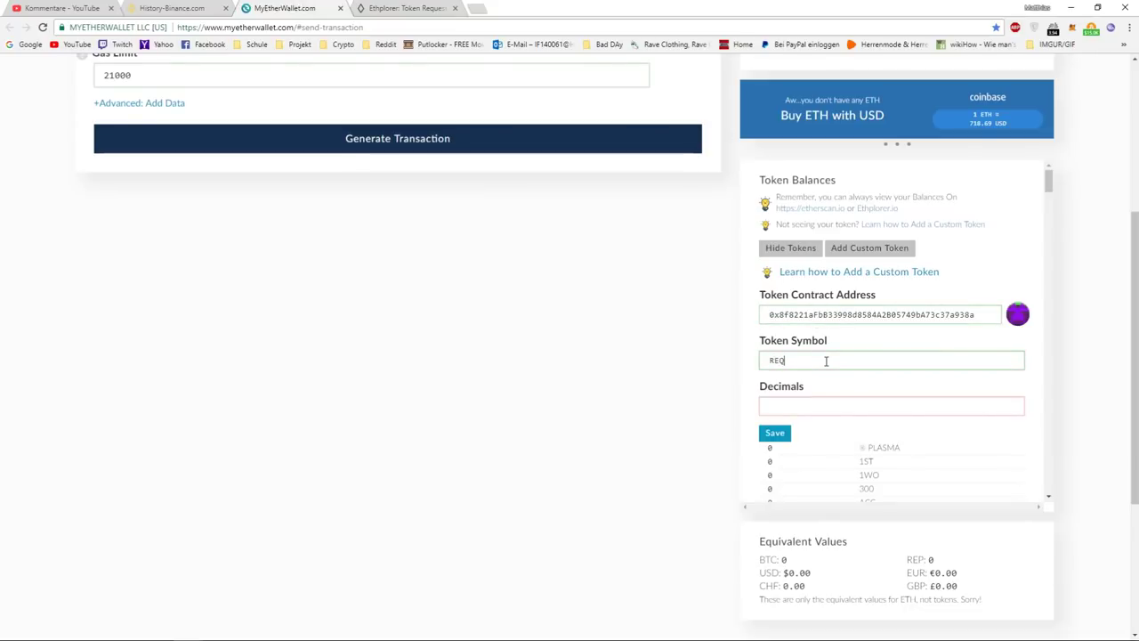
pyautogui.write('REQ')
pyautogui.hotkey('ctrl', 'a')
pyautogui.write('adsf')
pyautogui.hotkey('ctrl', 'a')
pyautogui.write('REQ')
pyautogui.click(781, 402)
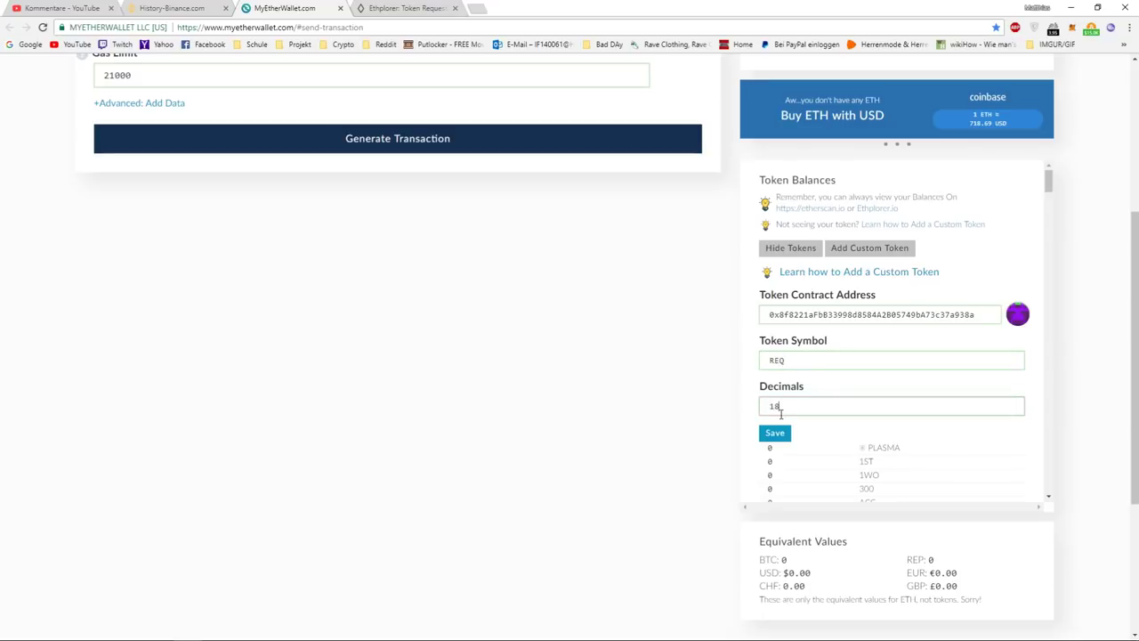
# Save the custom token, dismiss the already-added notice, and scroll the balances to REQ
pyautogui.click(771, 435)
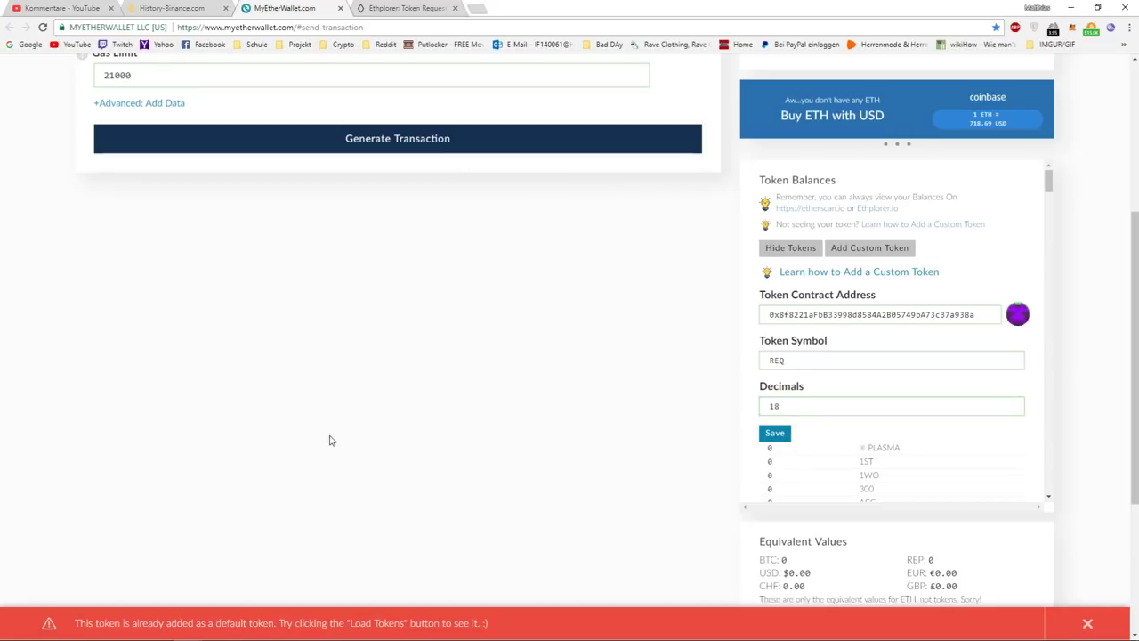
pyautogui.scroll(-8, 880, 394)
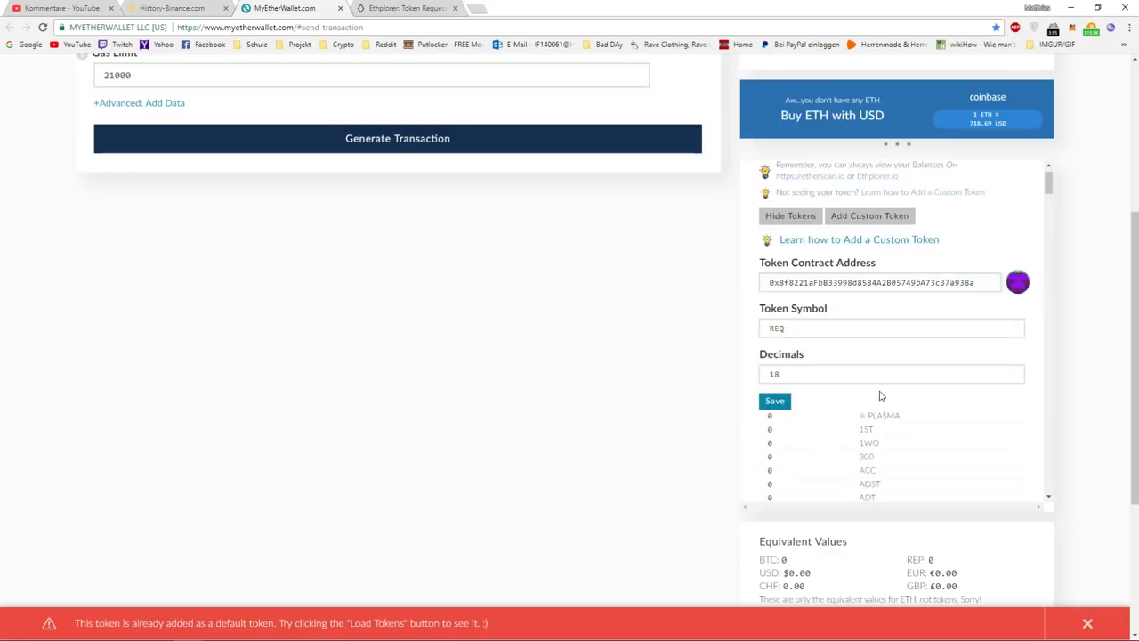
pyautogui.scroll(10, 884, 398)
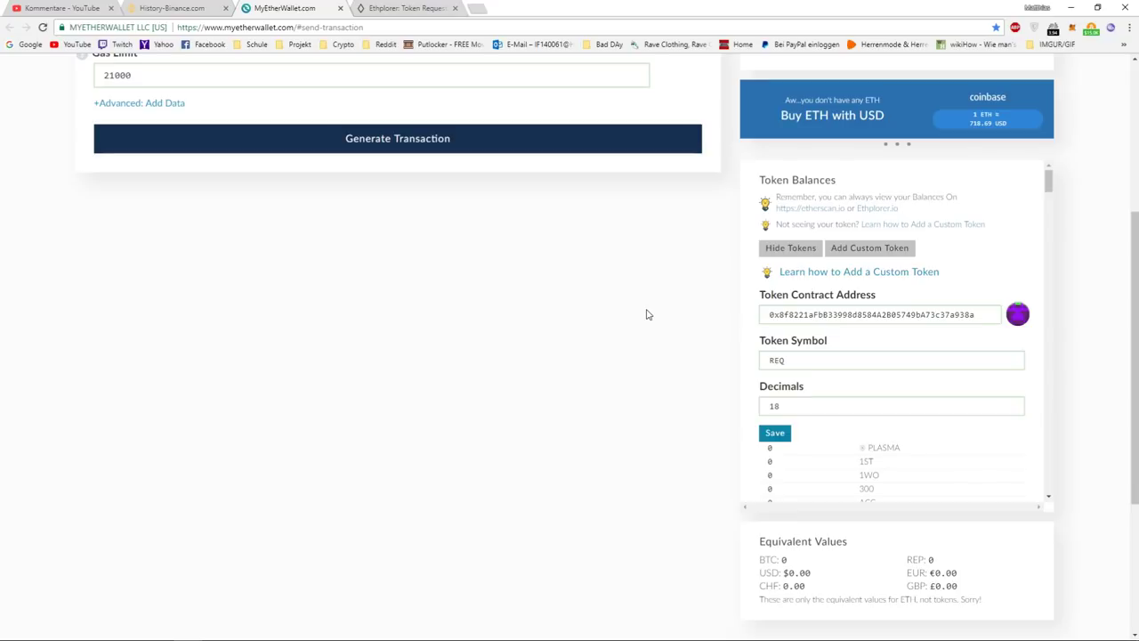
pyautogui.click(772, 434)
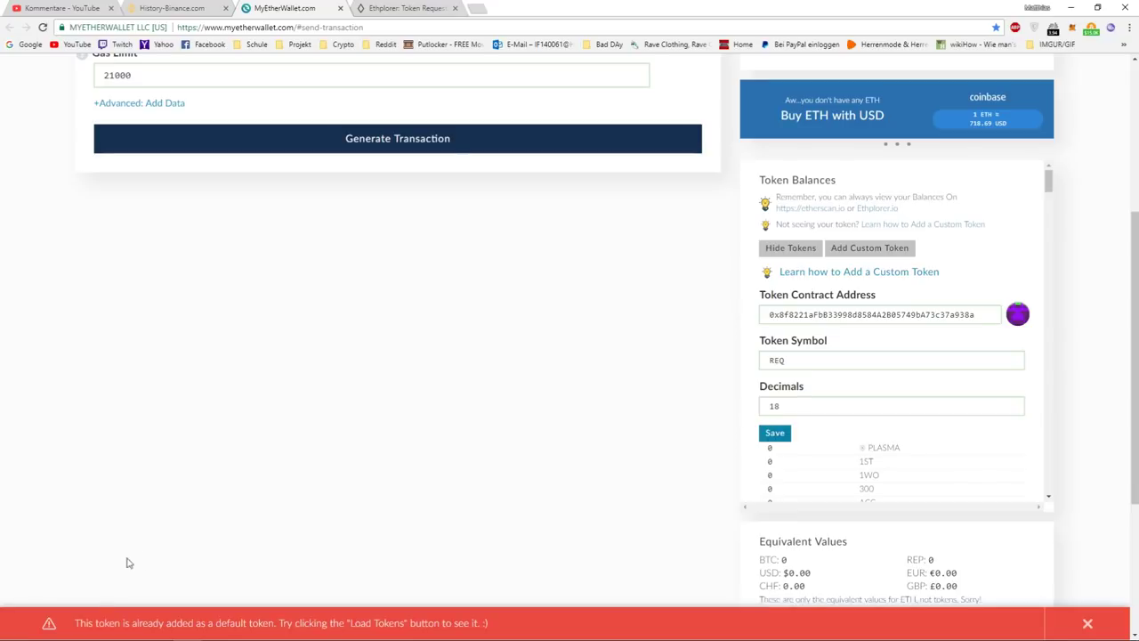
pyautogui.moveTo(78, 622); pyautogui.dragTo(531, 626)
pyautogui.click(1084, 627)
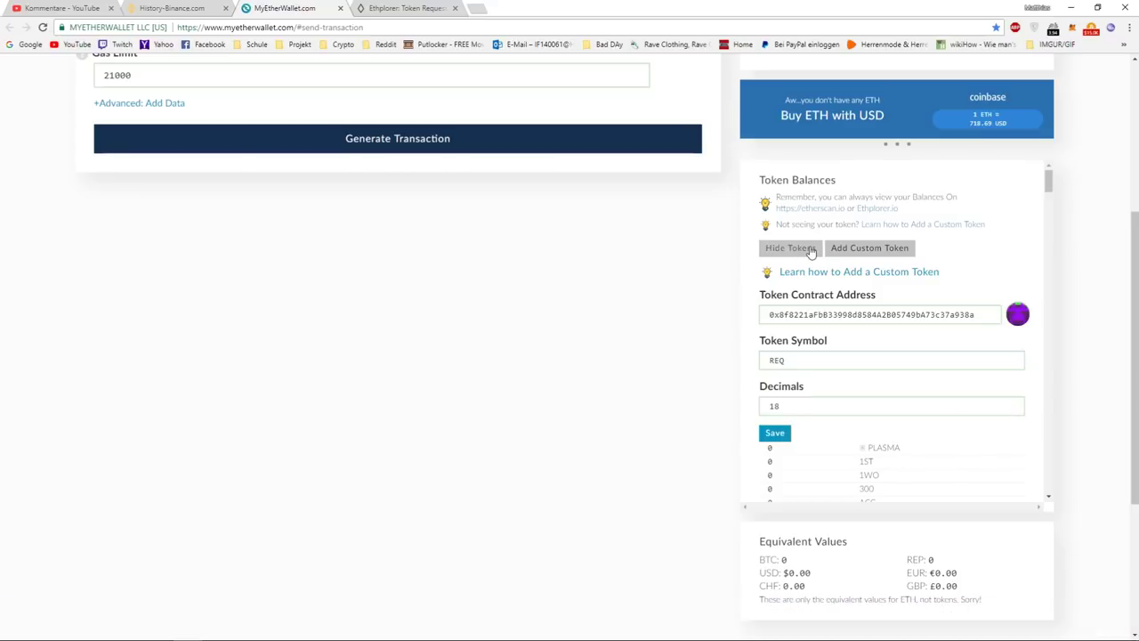
pyautogui.scroll(-5, 1005, 261)
pyautogui.scroll(-15, 1005, 261)
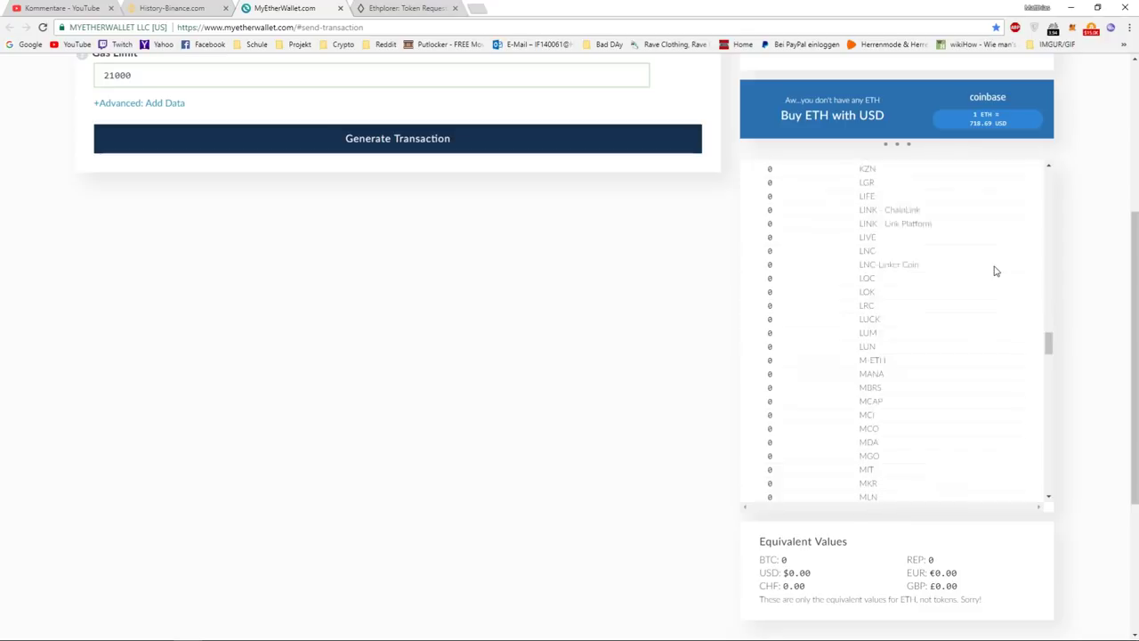
pyautogui.scroll(-3, 819, 321)
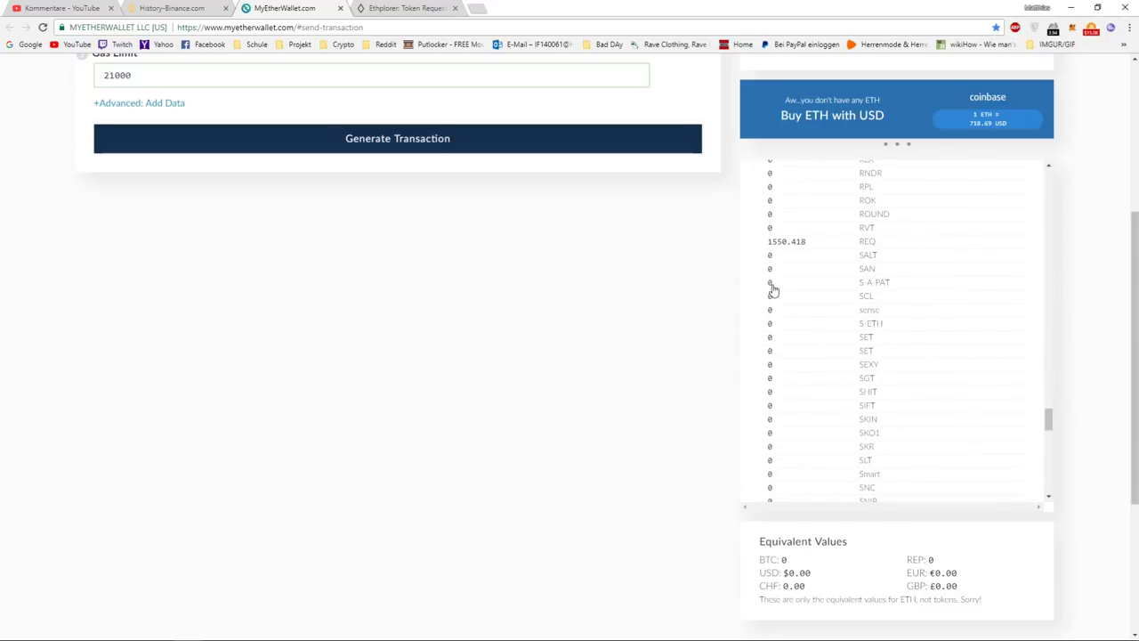
pyautogui.scroll(1, 203, 97)
# In Binance Deposits & Withdrawals, search 'req' and open the REQ withdrawal form
pyautogui.click(172, 8)
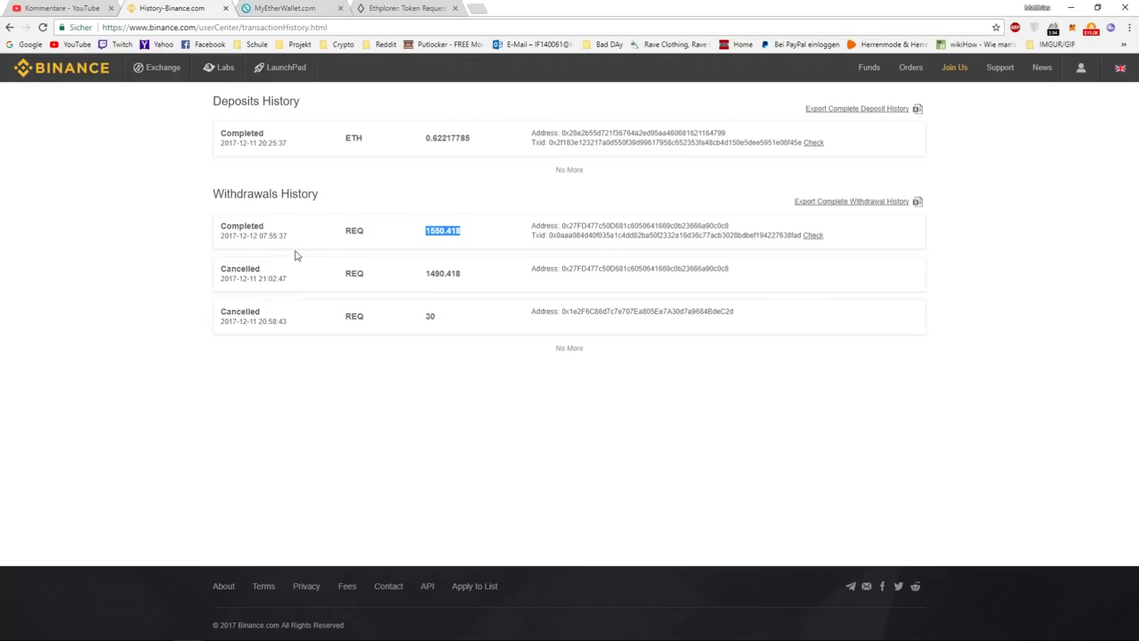
pyautogui.moveTo(867, 68)
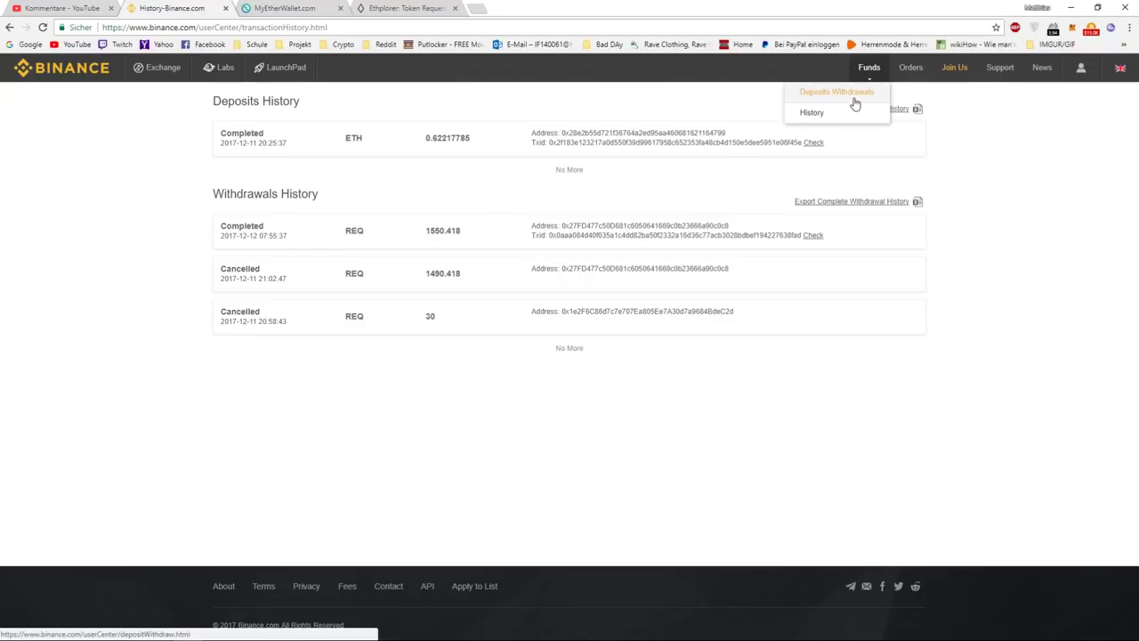
pyautogui.click(849, 96)
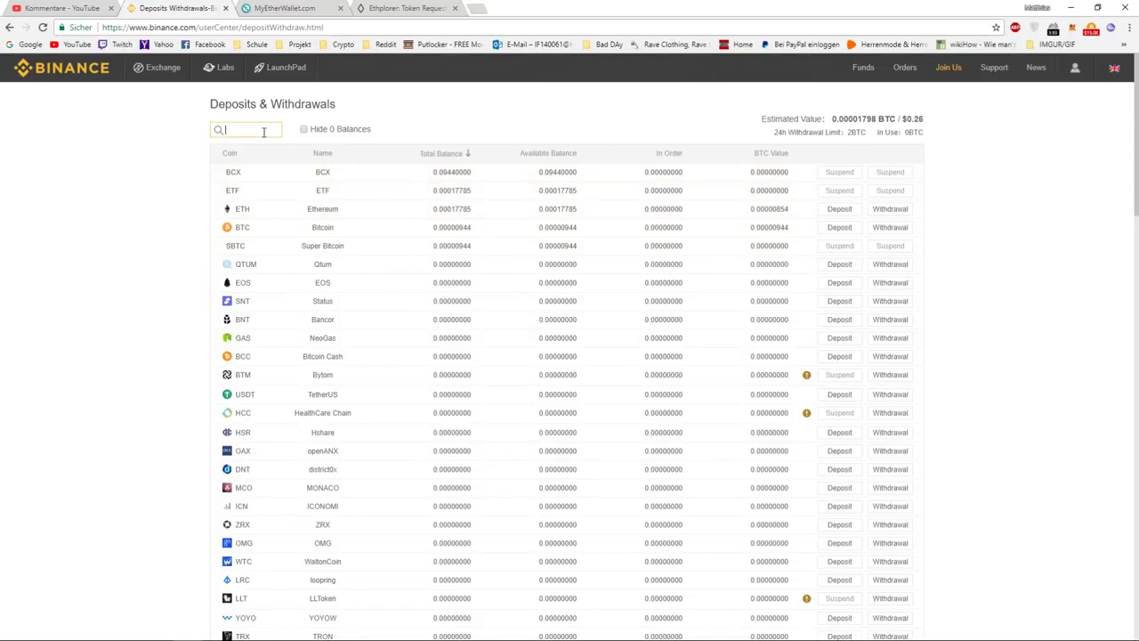
pyautogui.write('req')
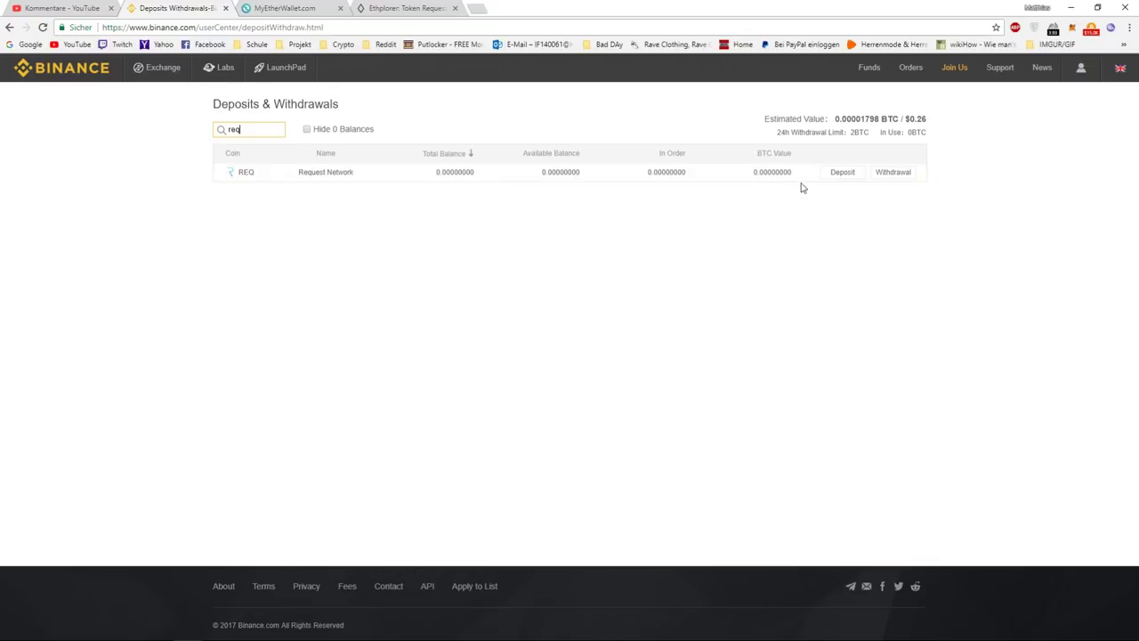
pyautogui.click(885, 175)
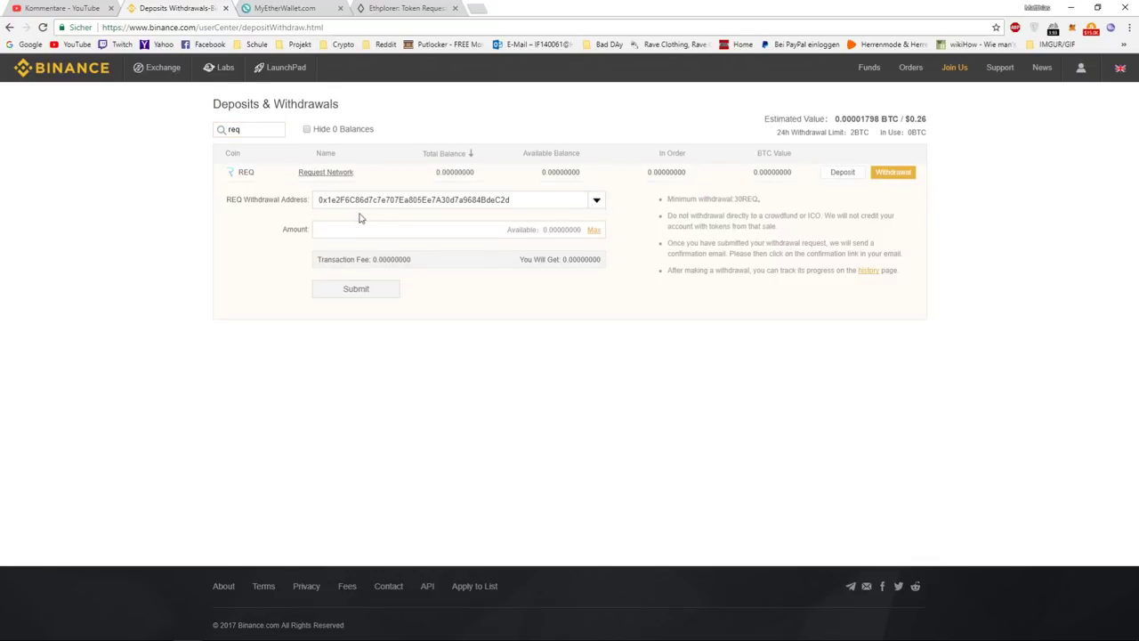
pyautogui.moveTo(317, 200); pyautogui.dragTo(526, 187)
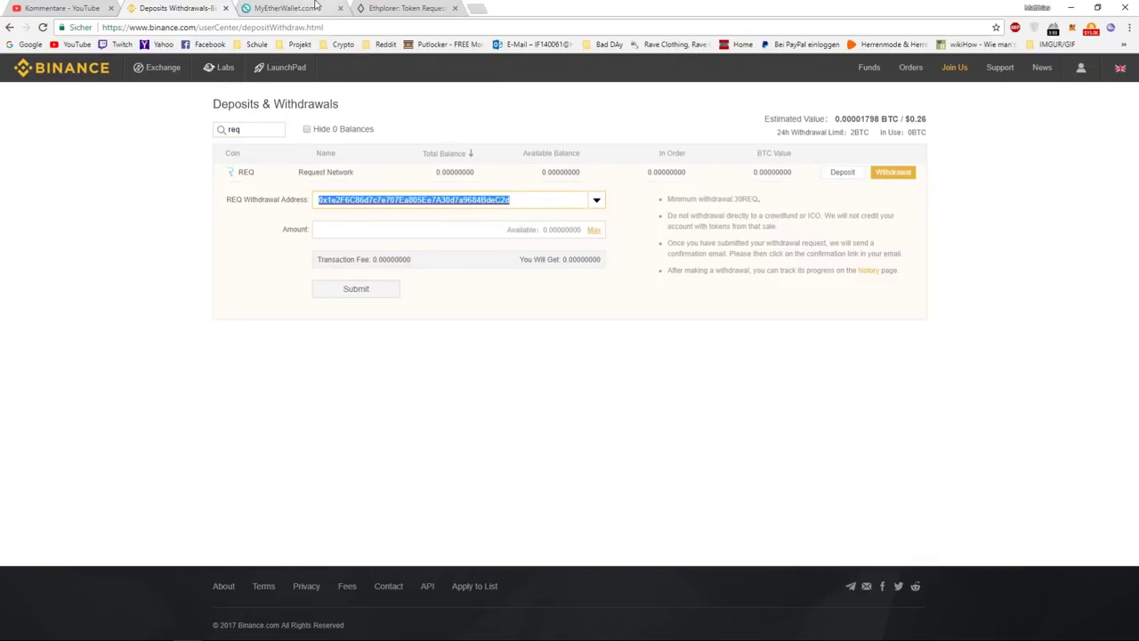
# Copy the MyEtherWallet account address and paste it as the REQ withdrawal address
pyautogui.click(316, 7)
pyautogui.scroll(5, 913, 276)
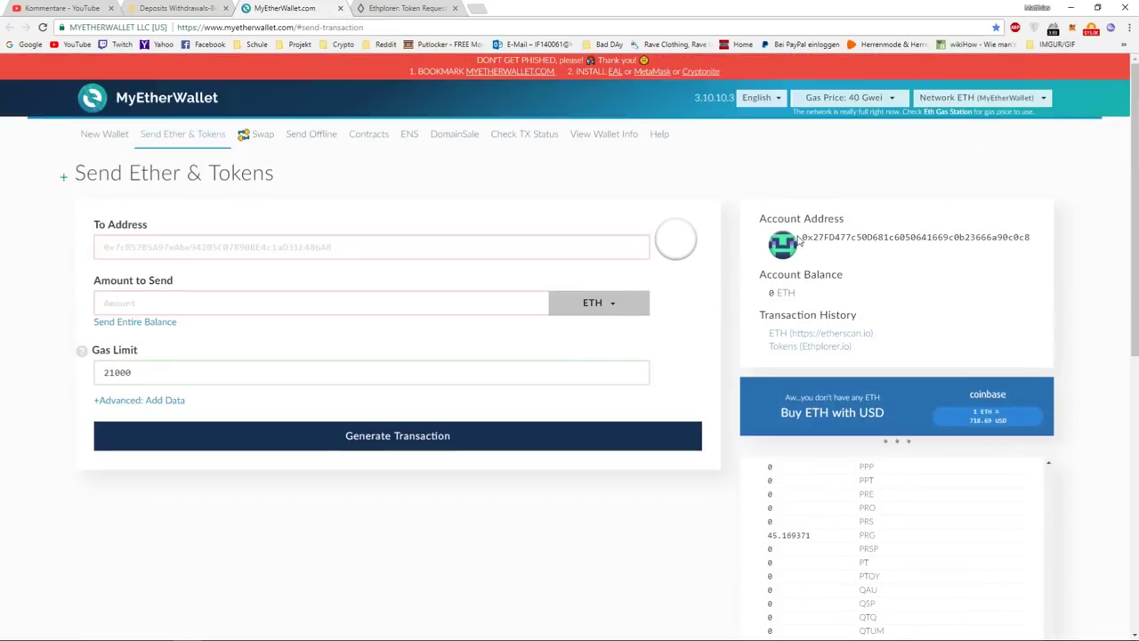
pyautogui.moveTo(801, 237); pyautogui.dragTo(1035, 242)
pyautogui.hotkey('ctrl', 'c')
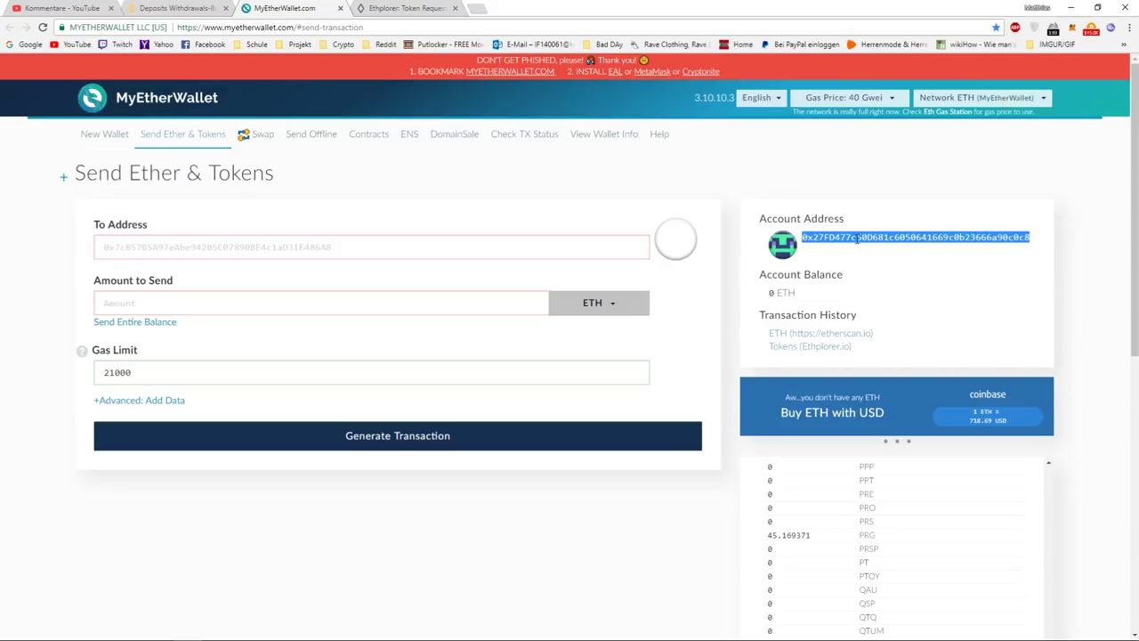
pyautogui.click(230, 6)
pyautogui.write('v')
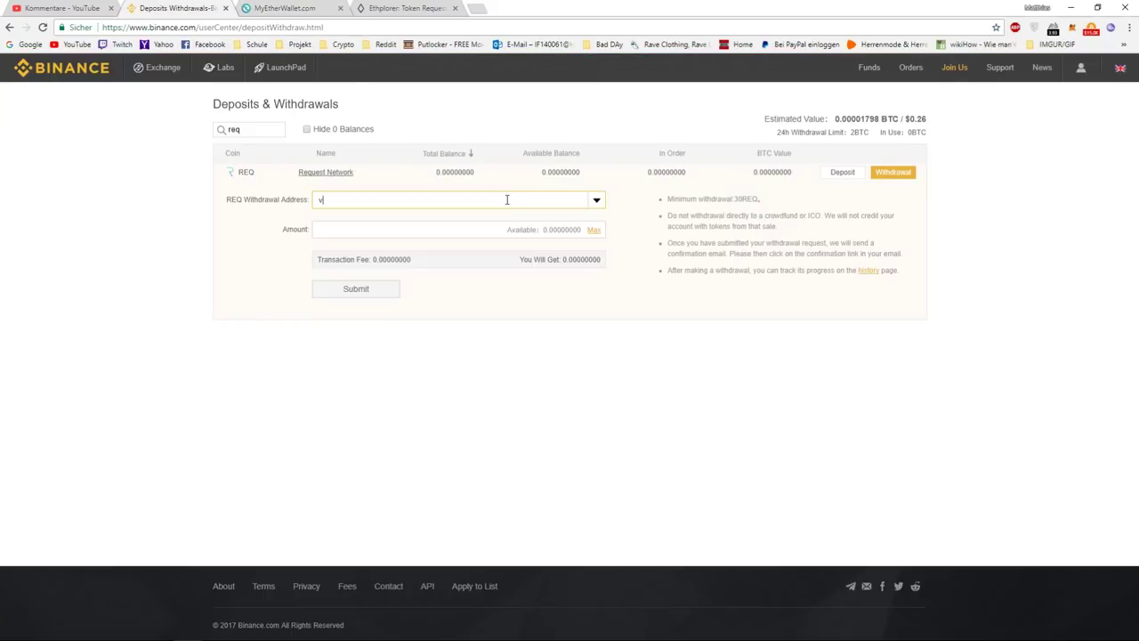
pyautogui.hotkey('ctrl', 'v')
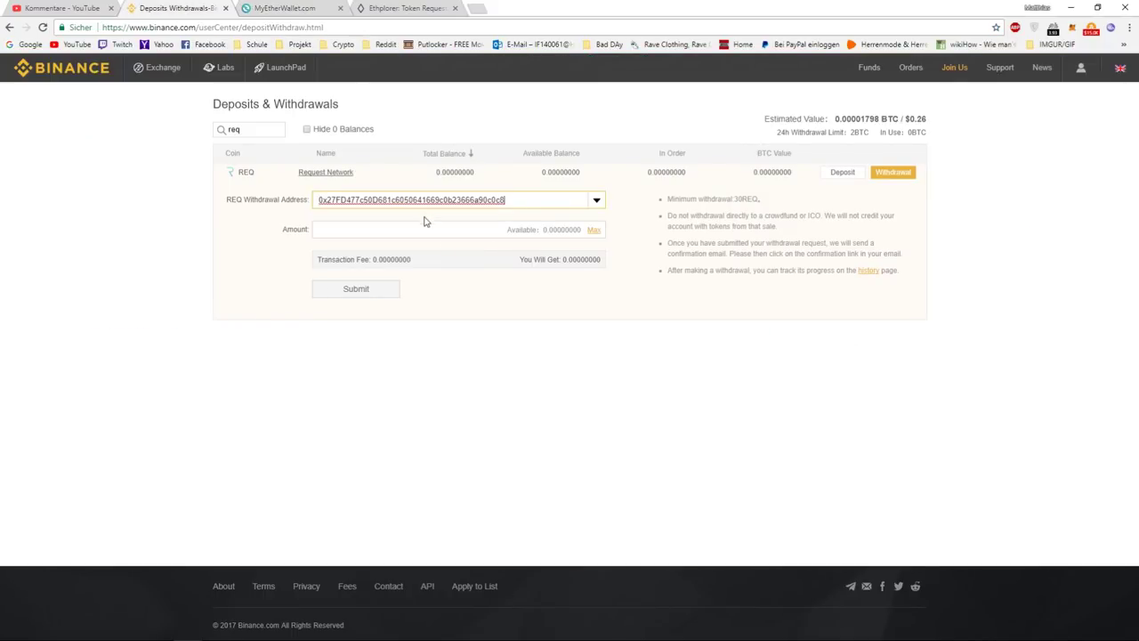
pyautogui.click(489, 228)
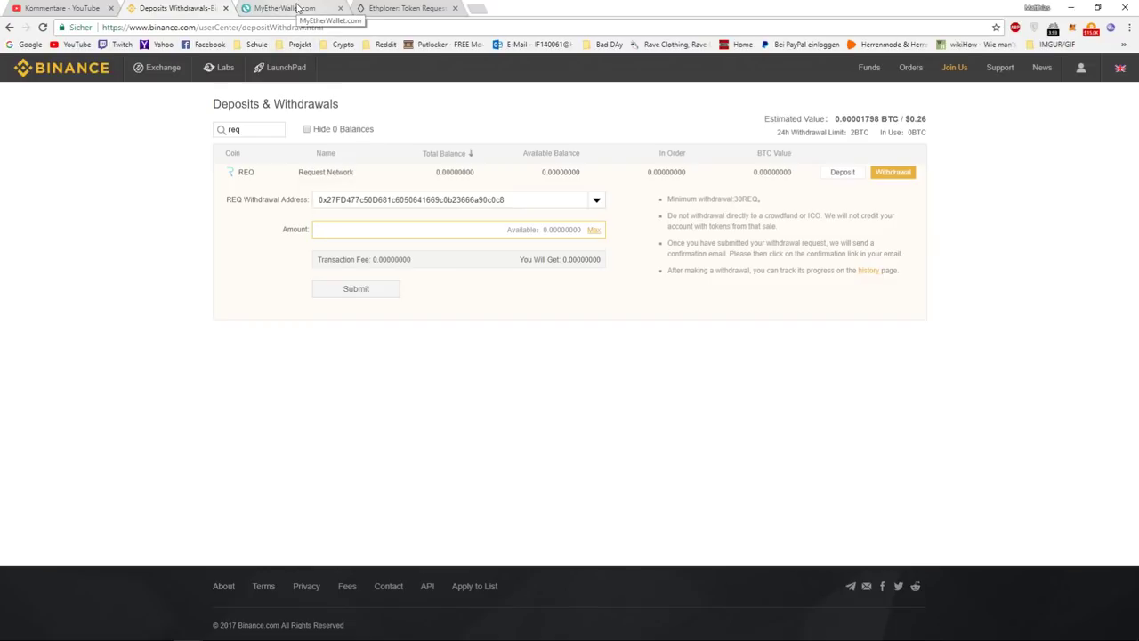
pyautogui.click(298, 8)
pyautogui.scroll(-1, 730, 363)
# Scroll through MyEtherWallet's token balances looking for REQ
pyautogui.click(730, 363)
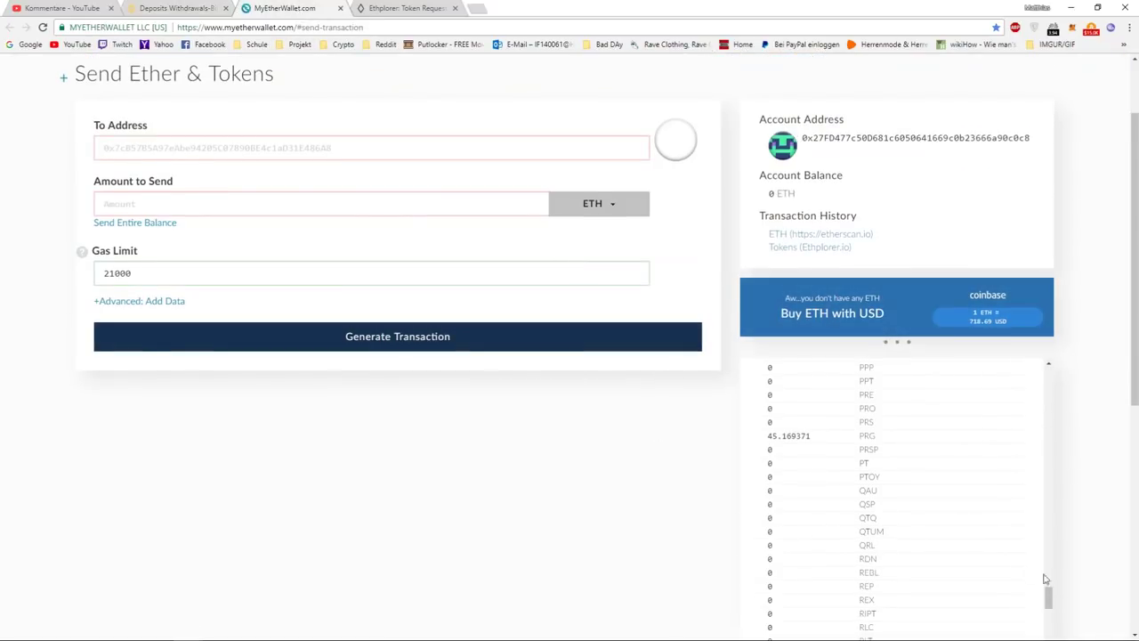
pyautogui.moveTo(1051, 604); pyautogui.dragTo(1049, 578)
pyautogui.scroll(-3, 931, 544)
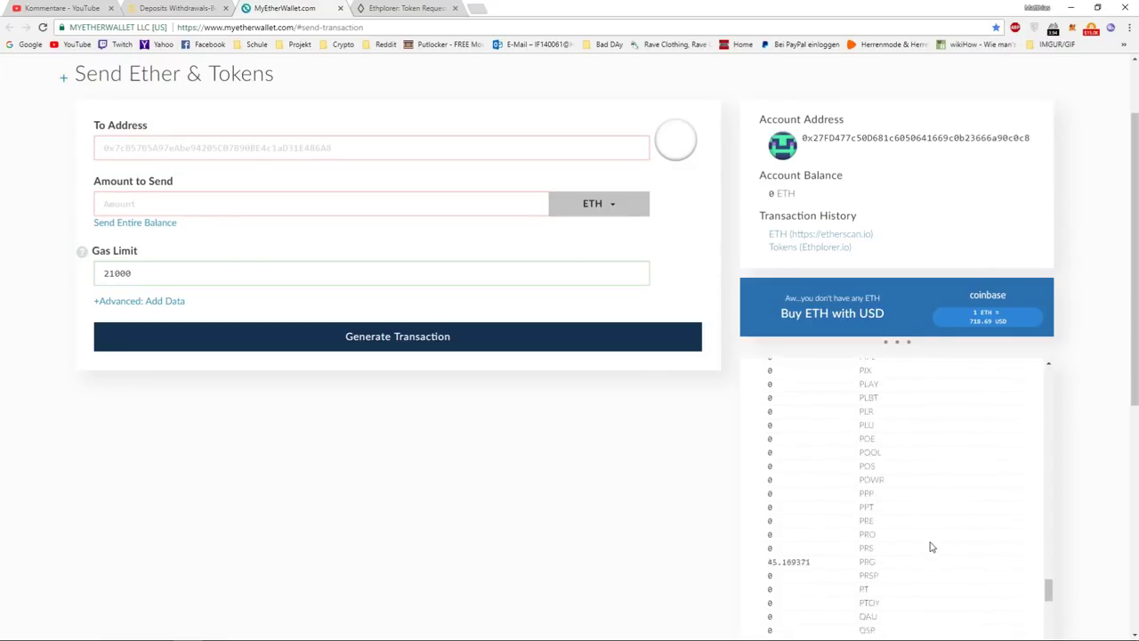
pyautogui.scroll(-1, 922, 540)
pyautogui.scroll(-3, 852, 569)
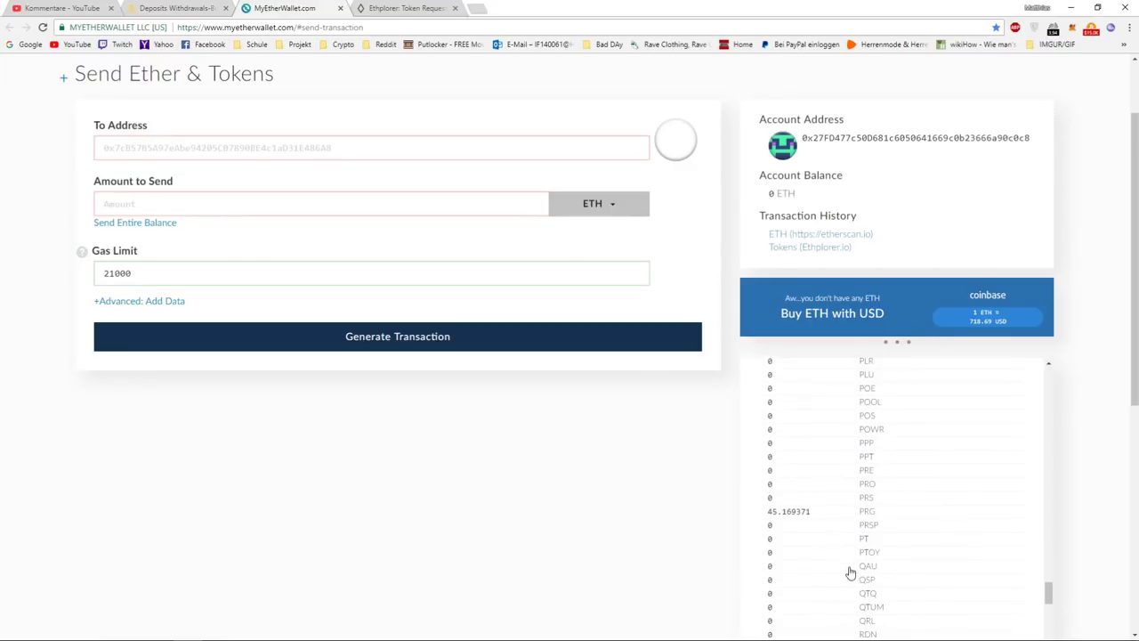
pyautogui.scroll(3, 843, 557)
pyautogui.scroll(-1, 689, 450)
pyautogui.scroll(-1, 849, 466)
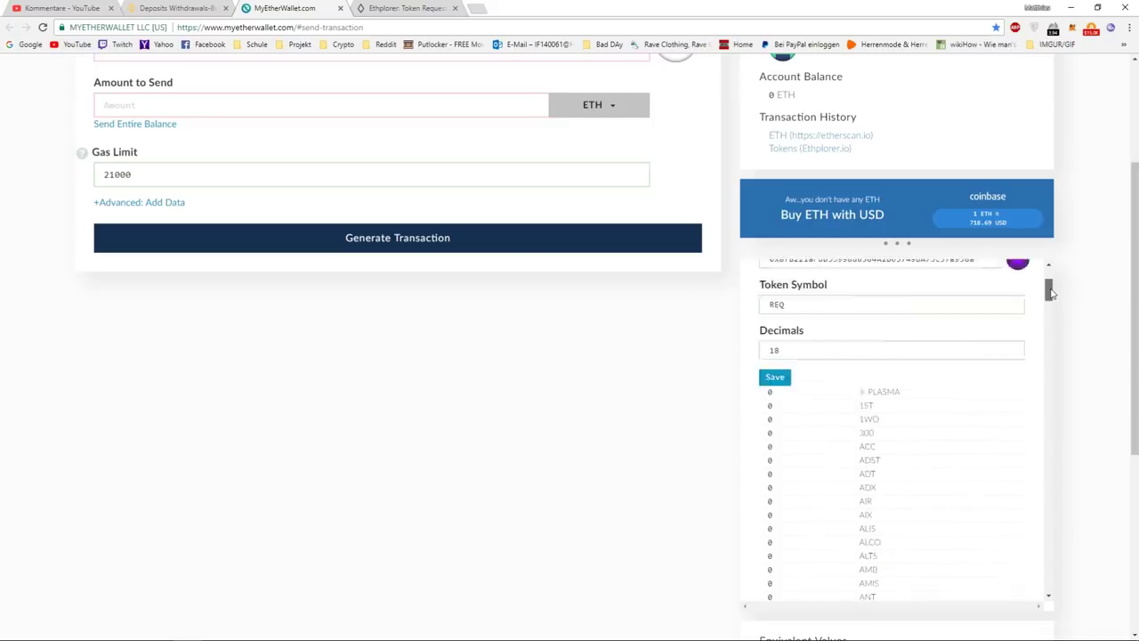
pyautogui.scroll(4, 1051, 292)
pyautogui.scroll(3, 689, 455)
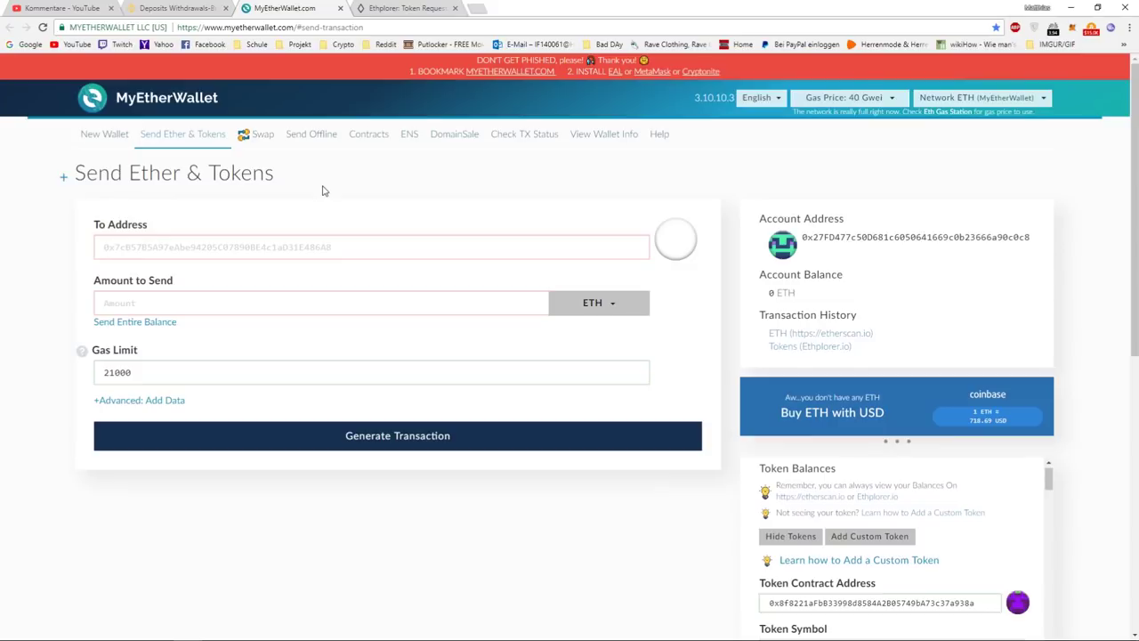
# Collapse the wallet unlock panel and go back to the Binance withdrawal form
pyautogui.moveTo(282, 174); pyautogui.dragTo(129, 174)
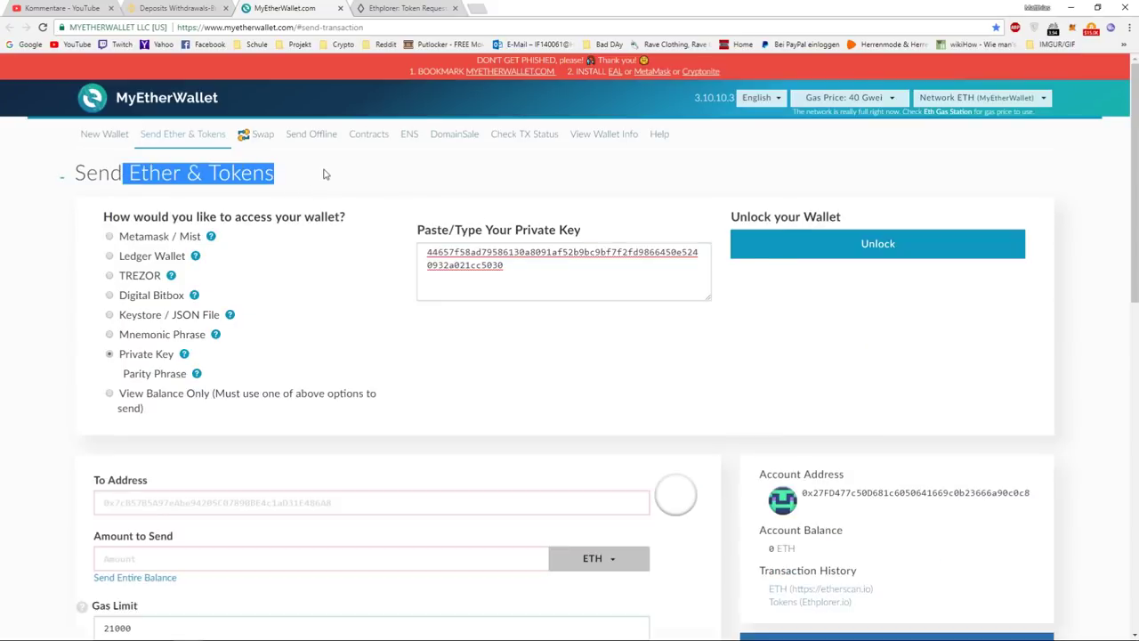
pyautogui.click(325, 174)
pyautogui.click(189, 7)
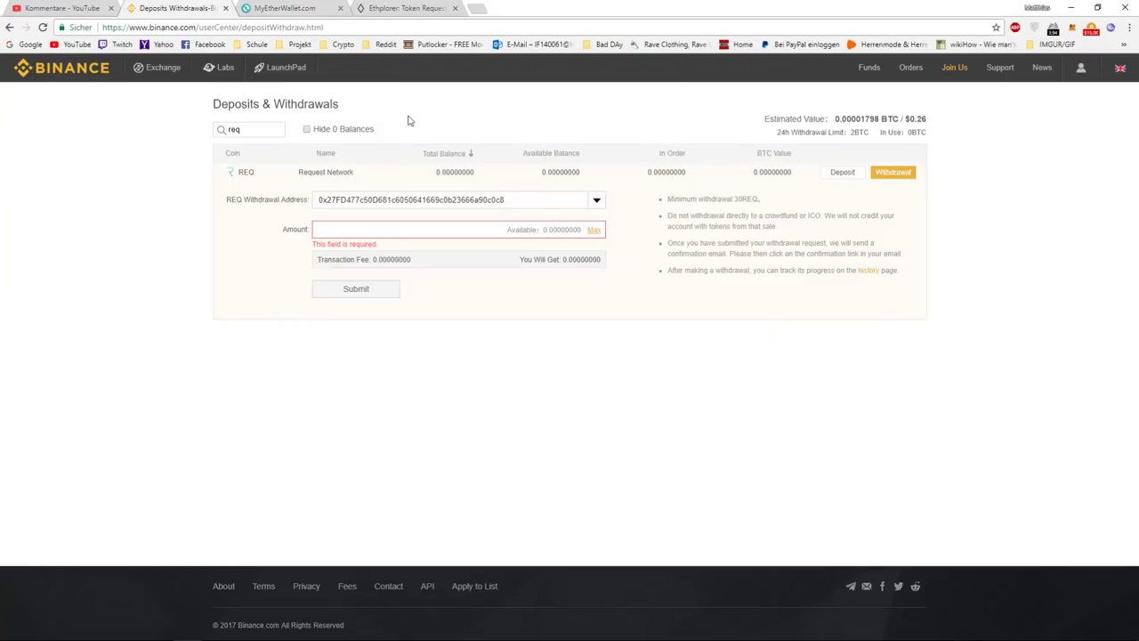
# Search 'req' in Binance Deposits & Withdrawals and copy the revealed REQ deposit address
pyautogui.moveTo(869, 70)
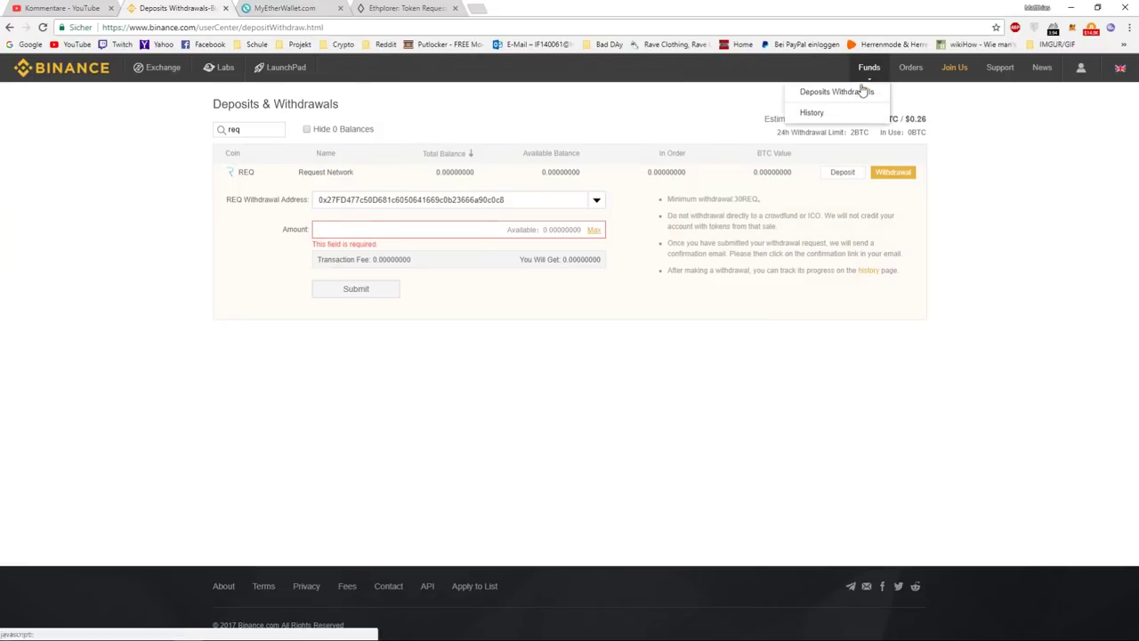
pyautogui.click(817, 93)
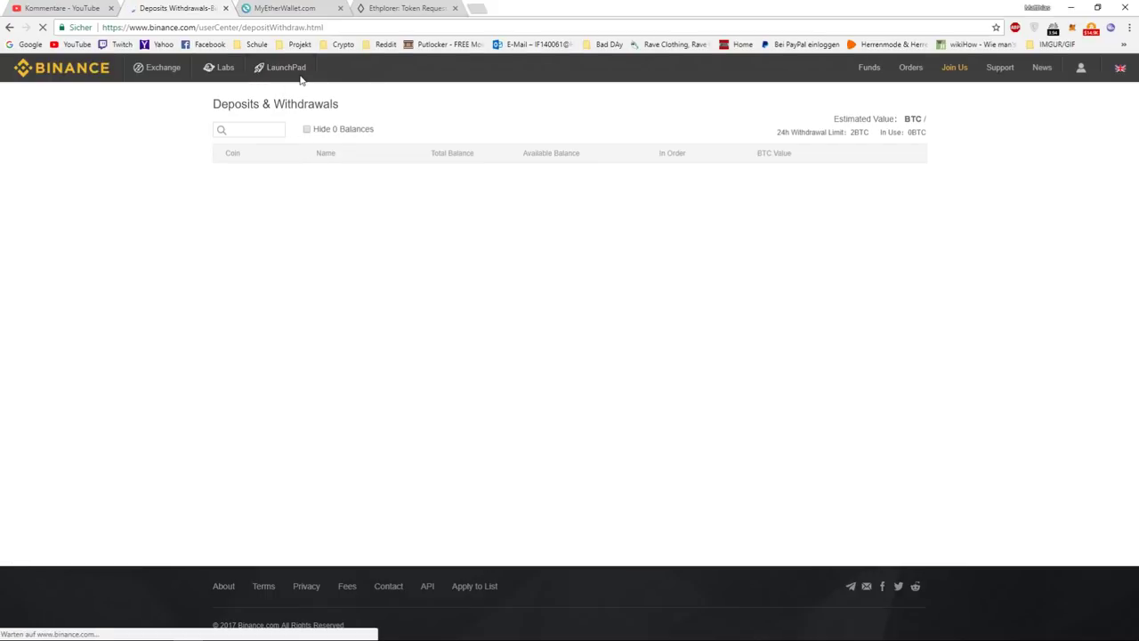
pyautogui.click(250, 130)
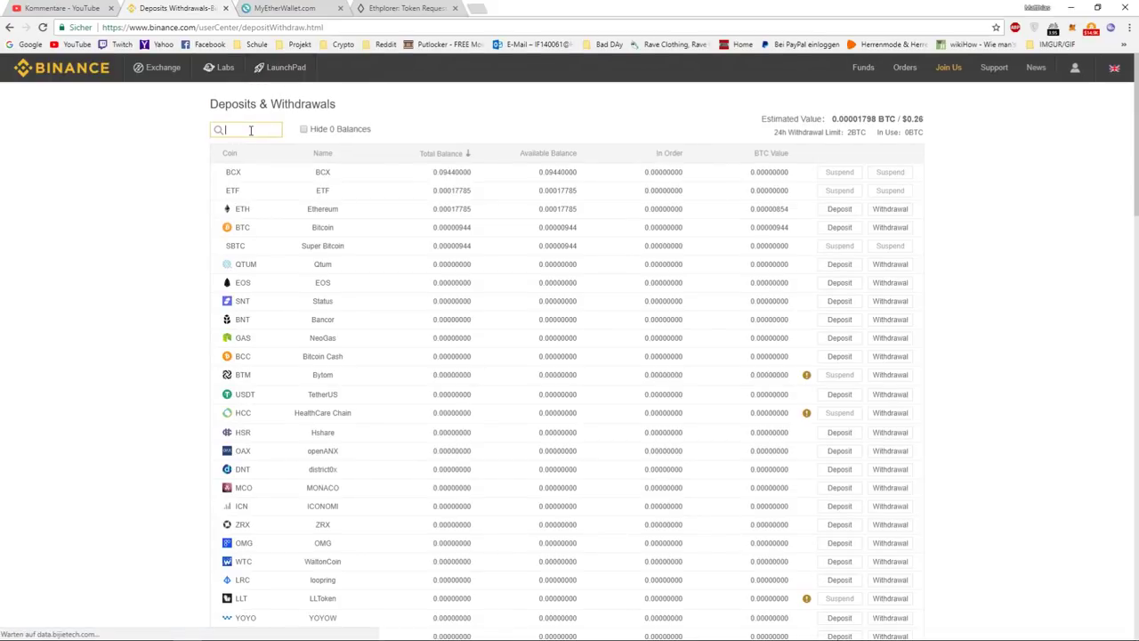
pyautogui.write('req')
pyautogui.click(840, 173)
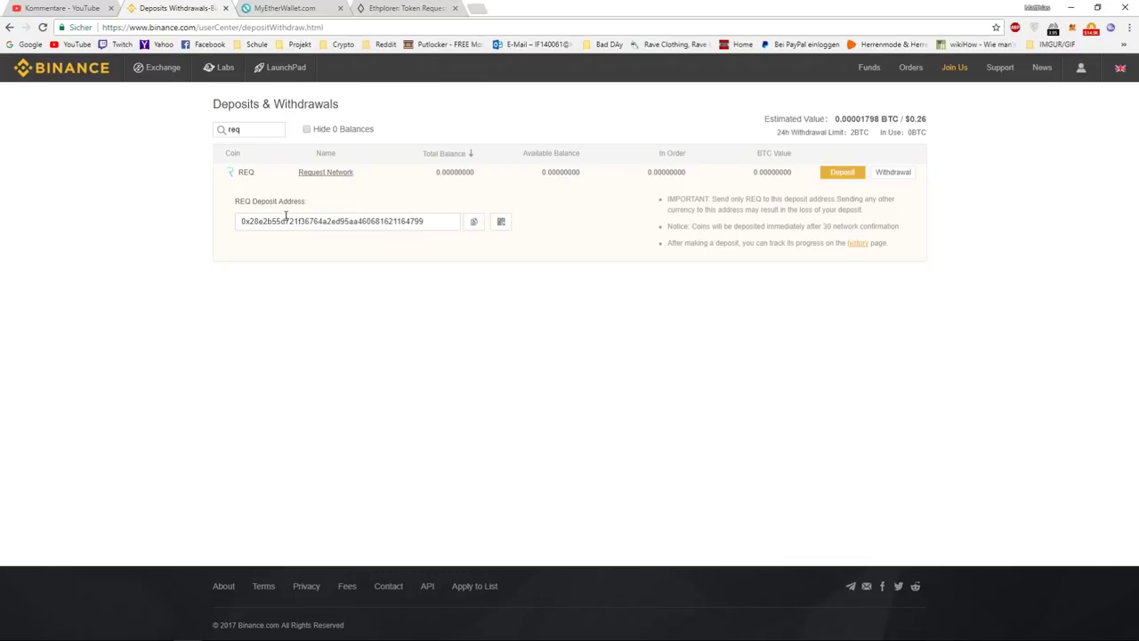
pyautogui.moveTo(431, 221); pyautogui.dragTo(201, 216)
pyautogui.click(298, 7)
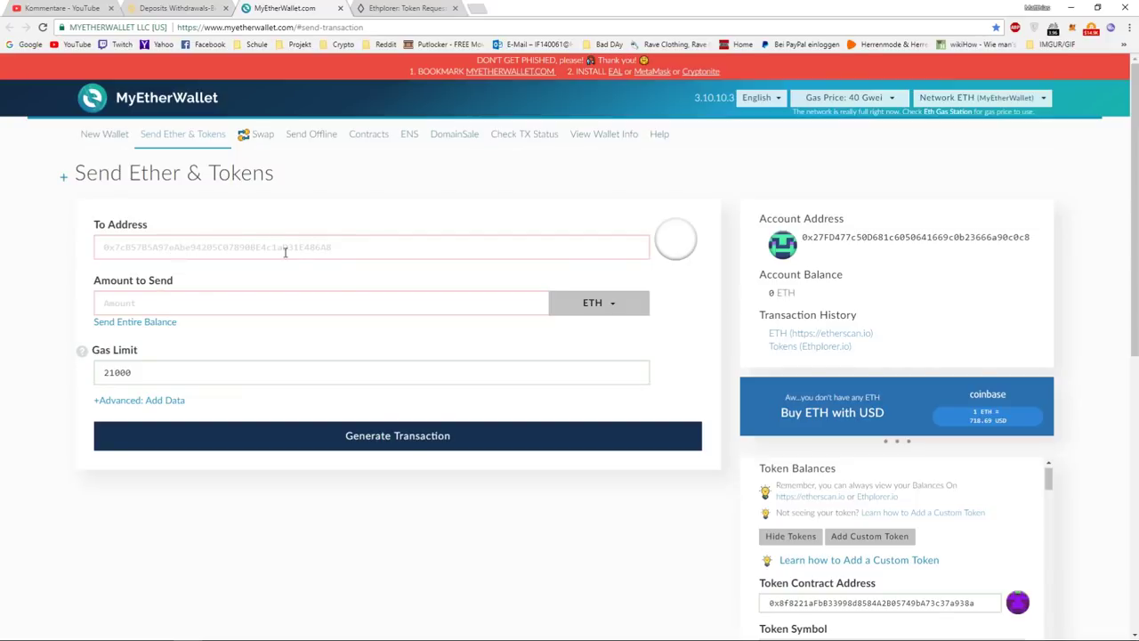
# Send 10 REQ to the pasted Binance deposit address with gas limit 52244 and generate the transaction
pyautogui.hotkey('ctrl', 'v')
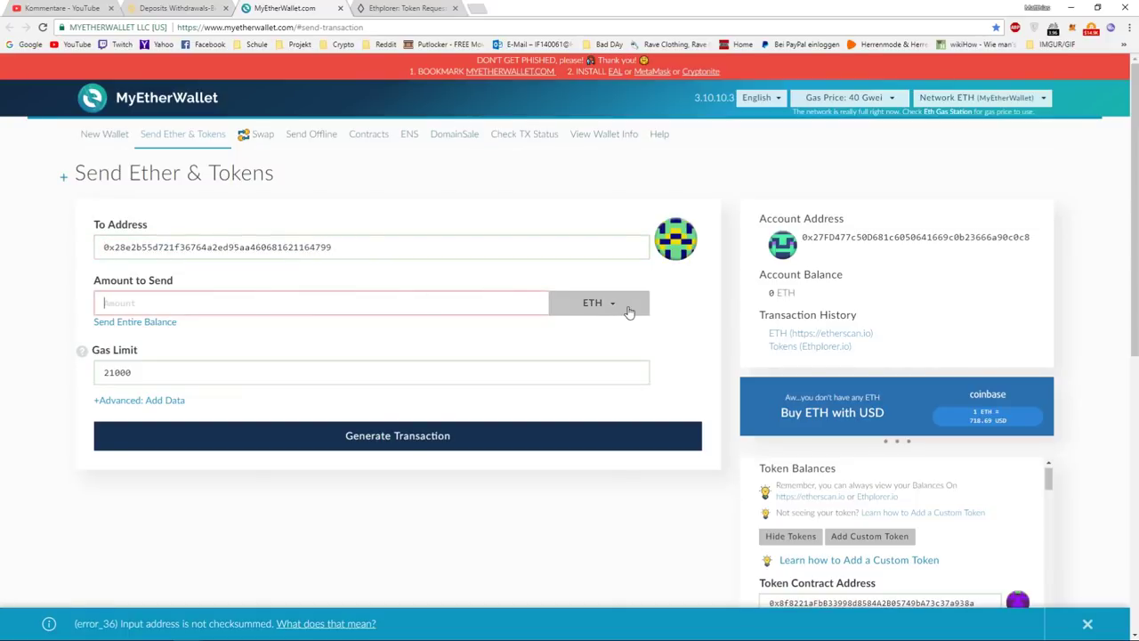
pyautogui.click(619, 308)
pyautogui.click(575, 360)
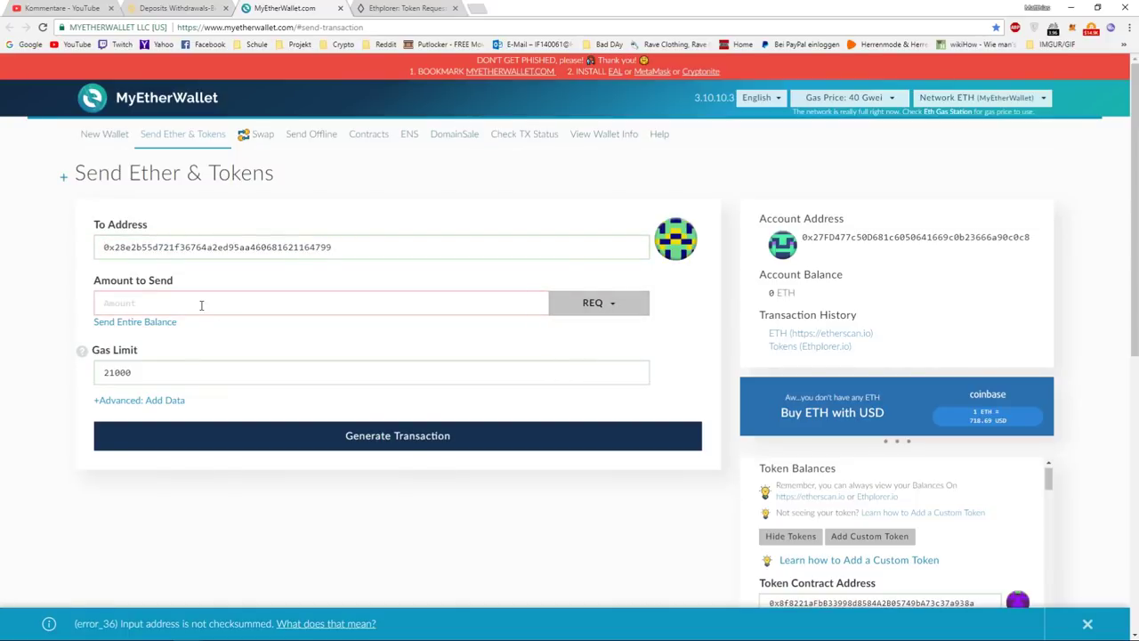
pyautogui.write('10')
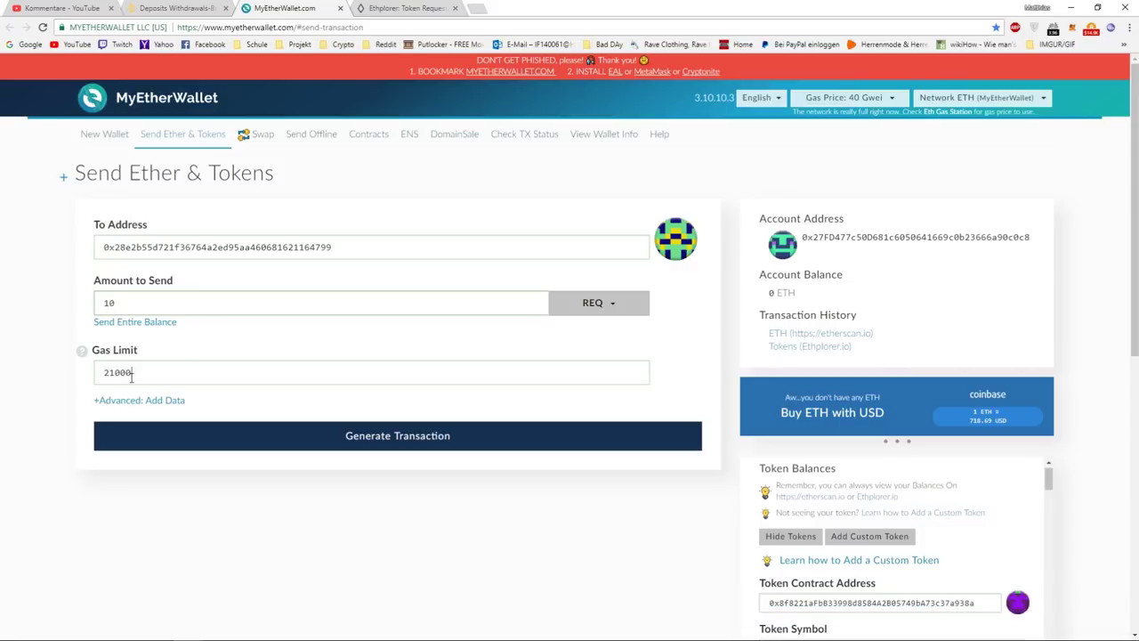
pyautogui.scroll(-1, 178, 311)
pyautogui.doubleClick(144, 278)
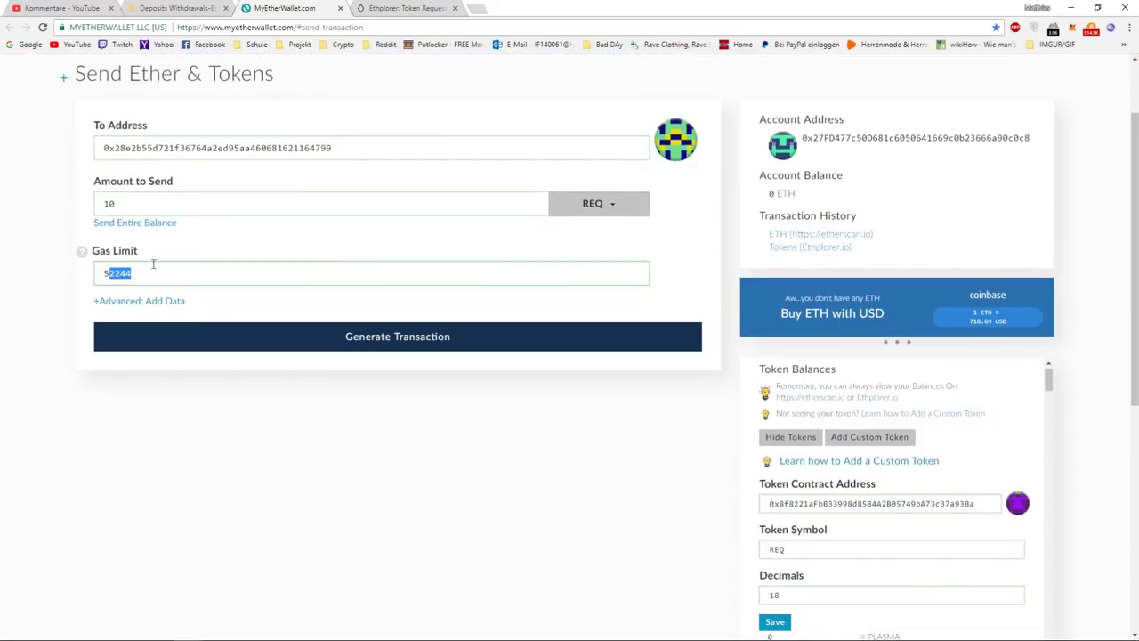
pyautogui.moveTo(148, 276); pyautogui.dragTo(80, 287)
pyautogui.moveTo(170, 278); pyautogui.dragTo(76, 278)
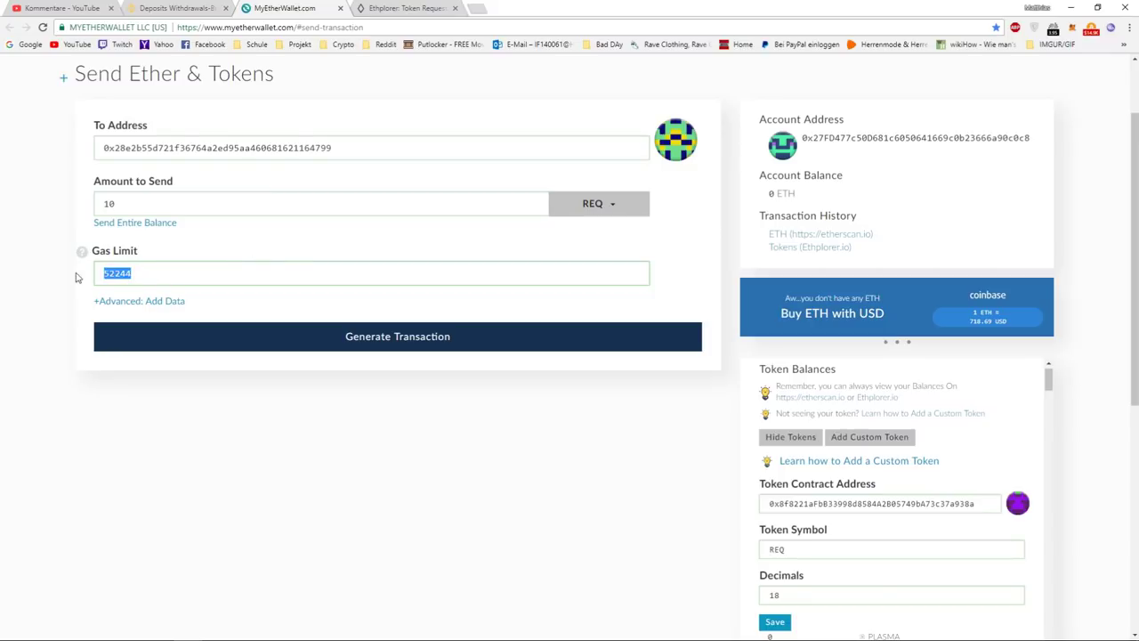
pyautogui.click(352, 338)
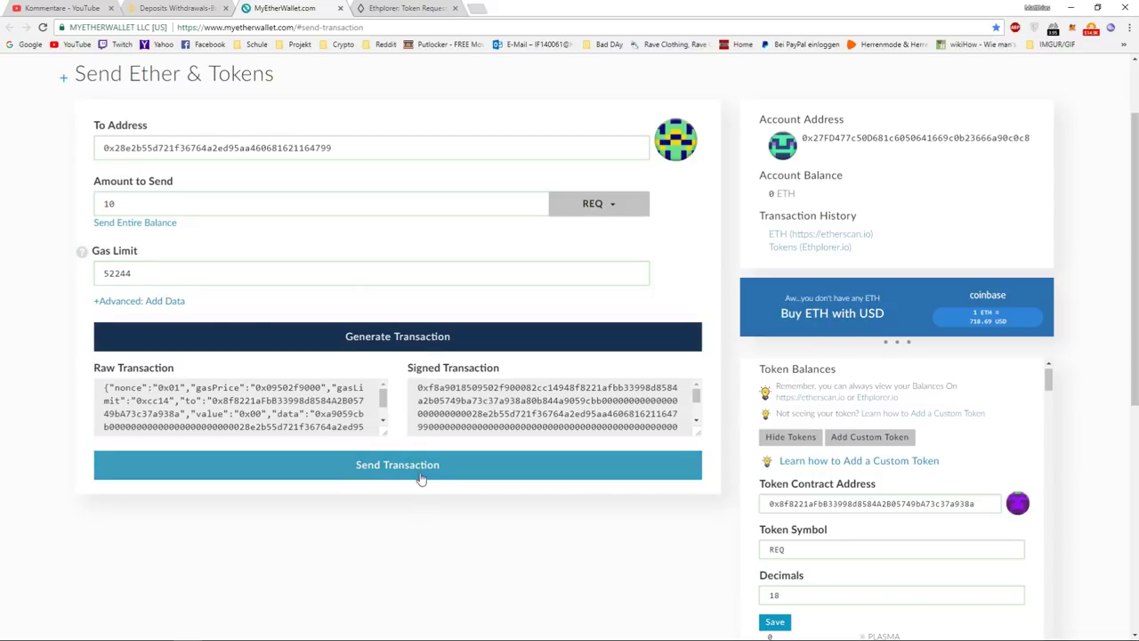
pyautogui.scroll(1, 506, 483)
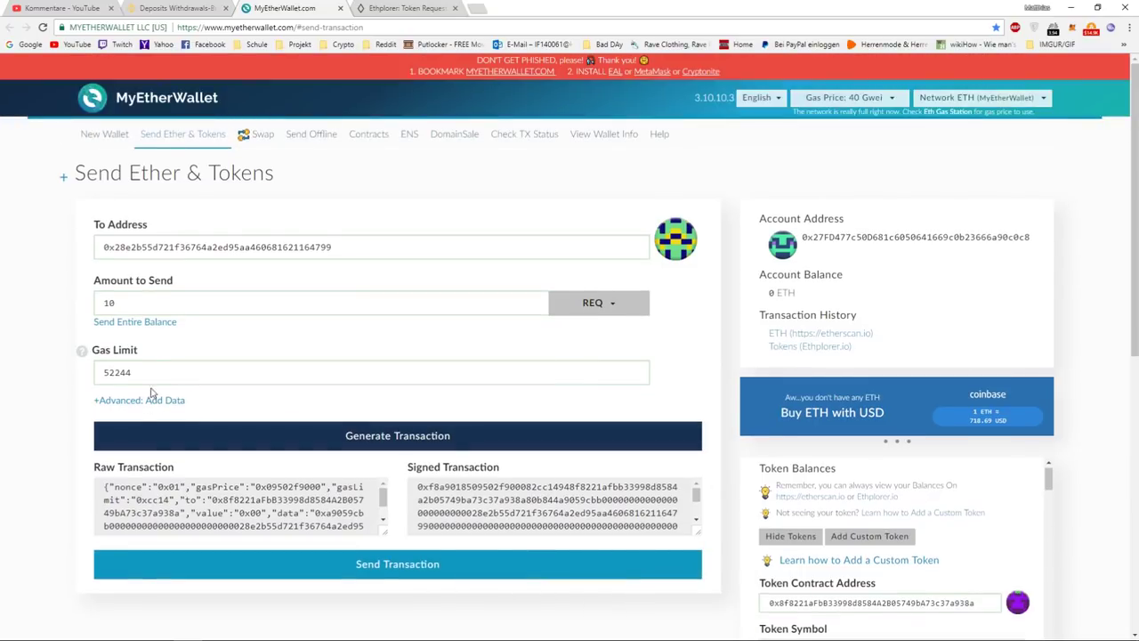
pyautogui.doubleClick(120, 371)
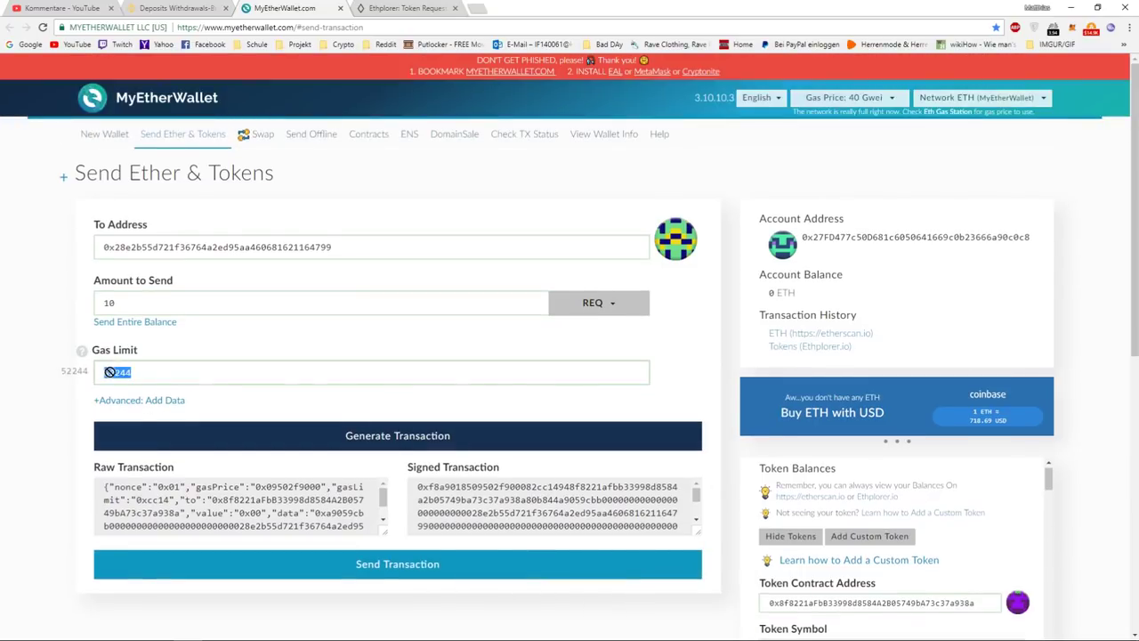
pyautogui.doubleClick(772, 293)
pyautogui.scroll(-1, 726, 313)
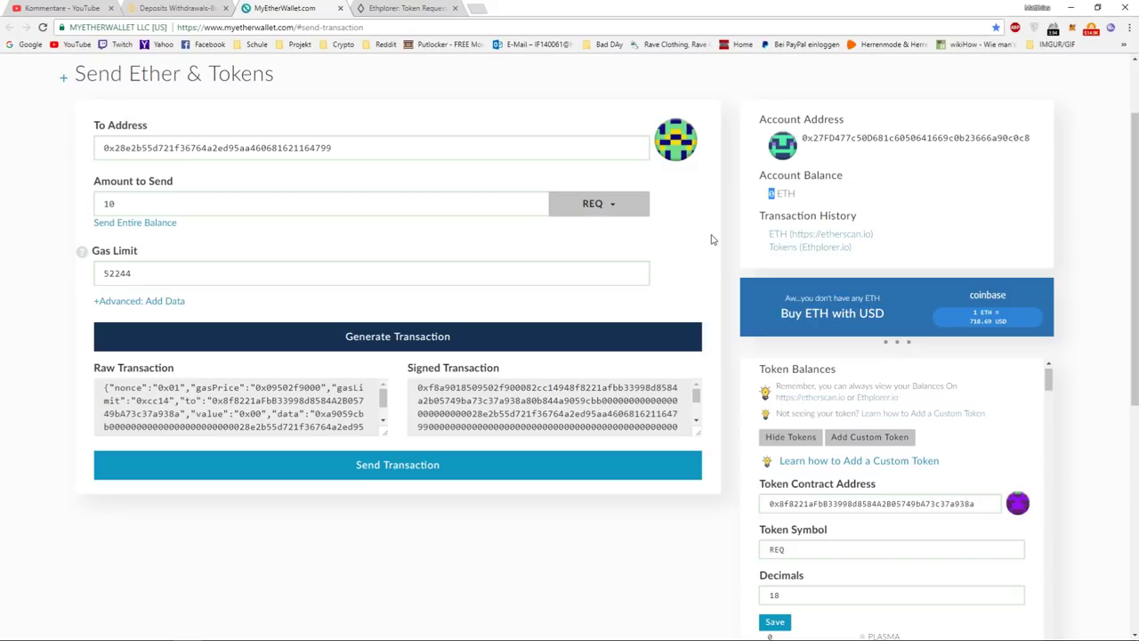
pyautogui.scroll(-2, 712, 240)
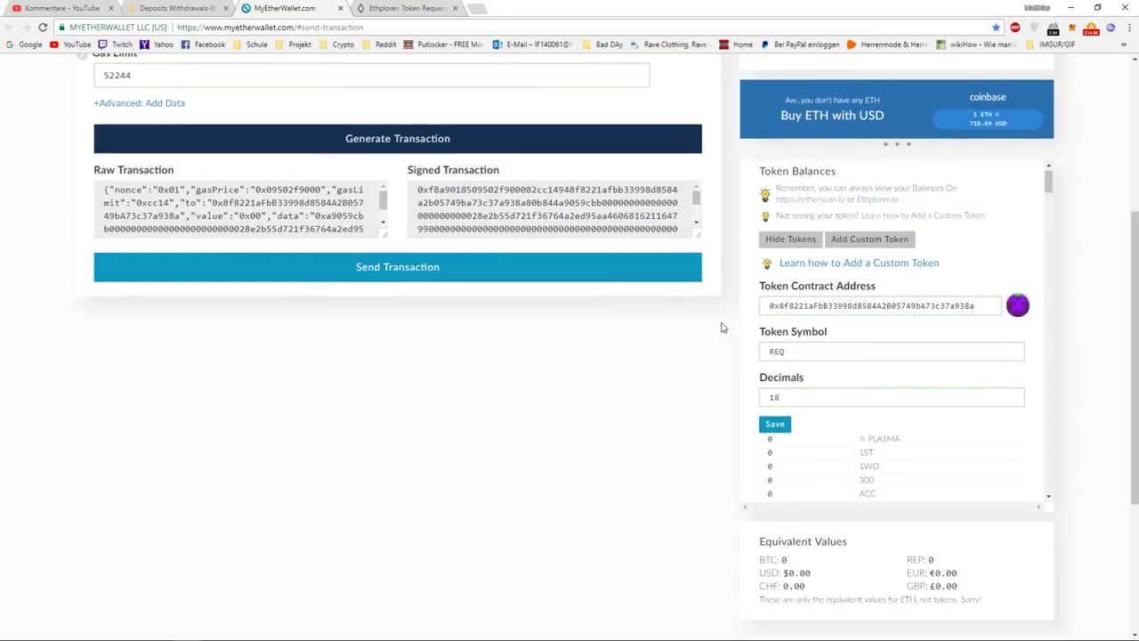
pyautogui.scroll(3, 723, 327)
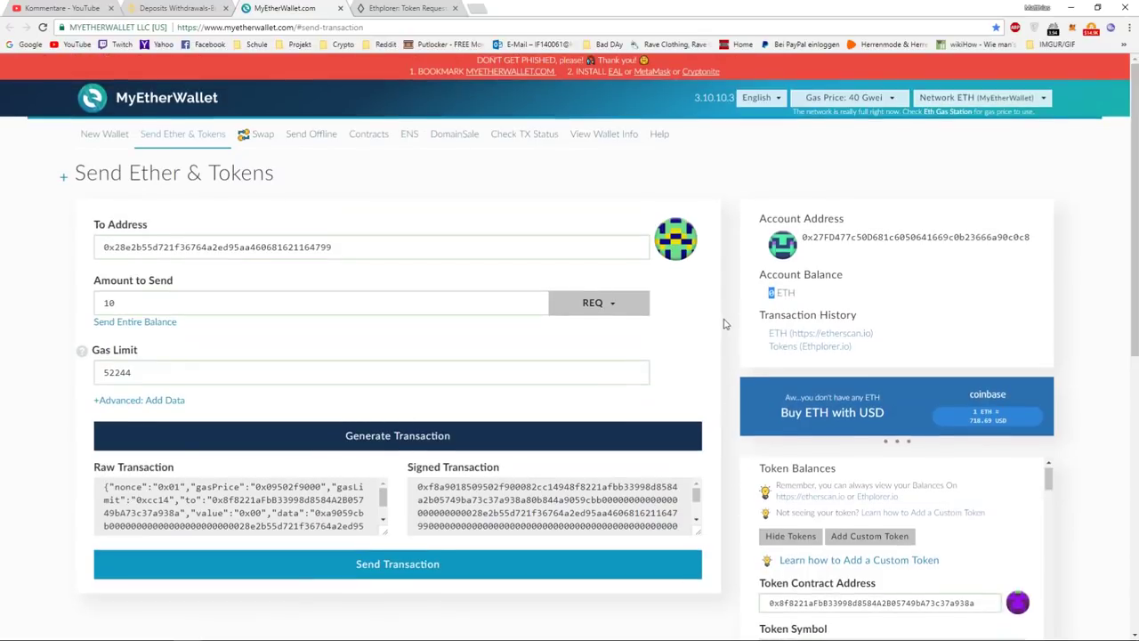
pyautogui.click(724, 322)
pyautogui.scroll(-2, 336, 186)
pyautogui.scroll(-4, 714, 397)
pyautogui.scroll(6, 714, 398)
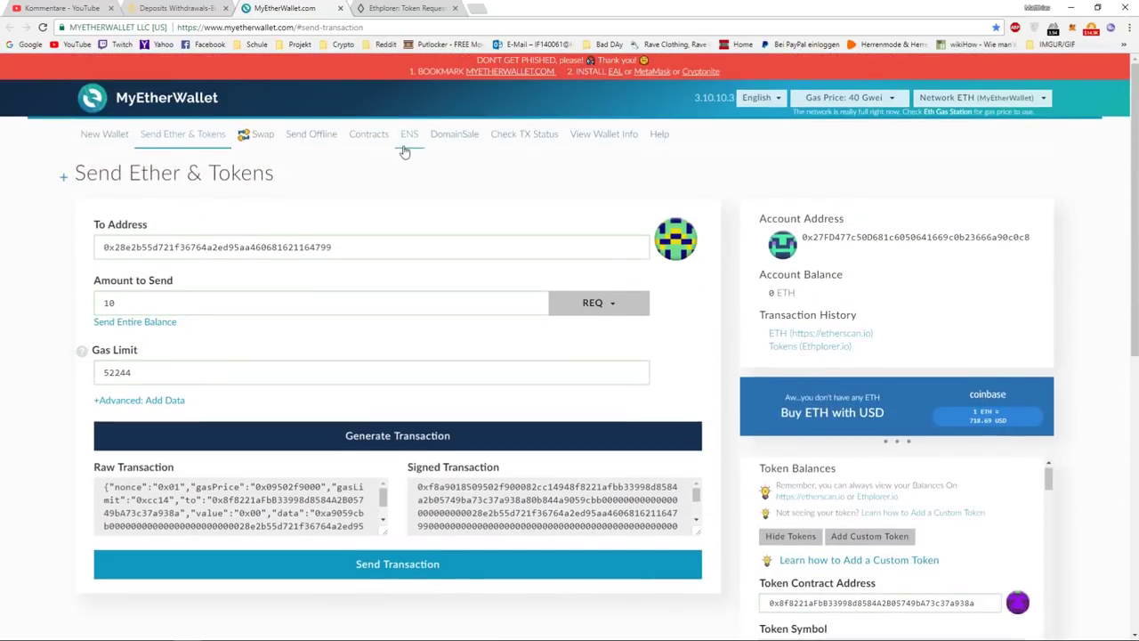